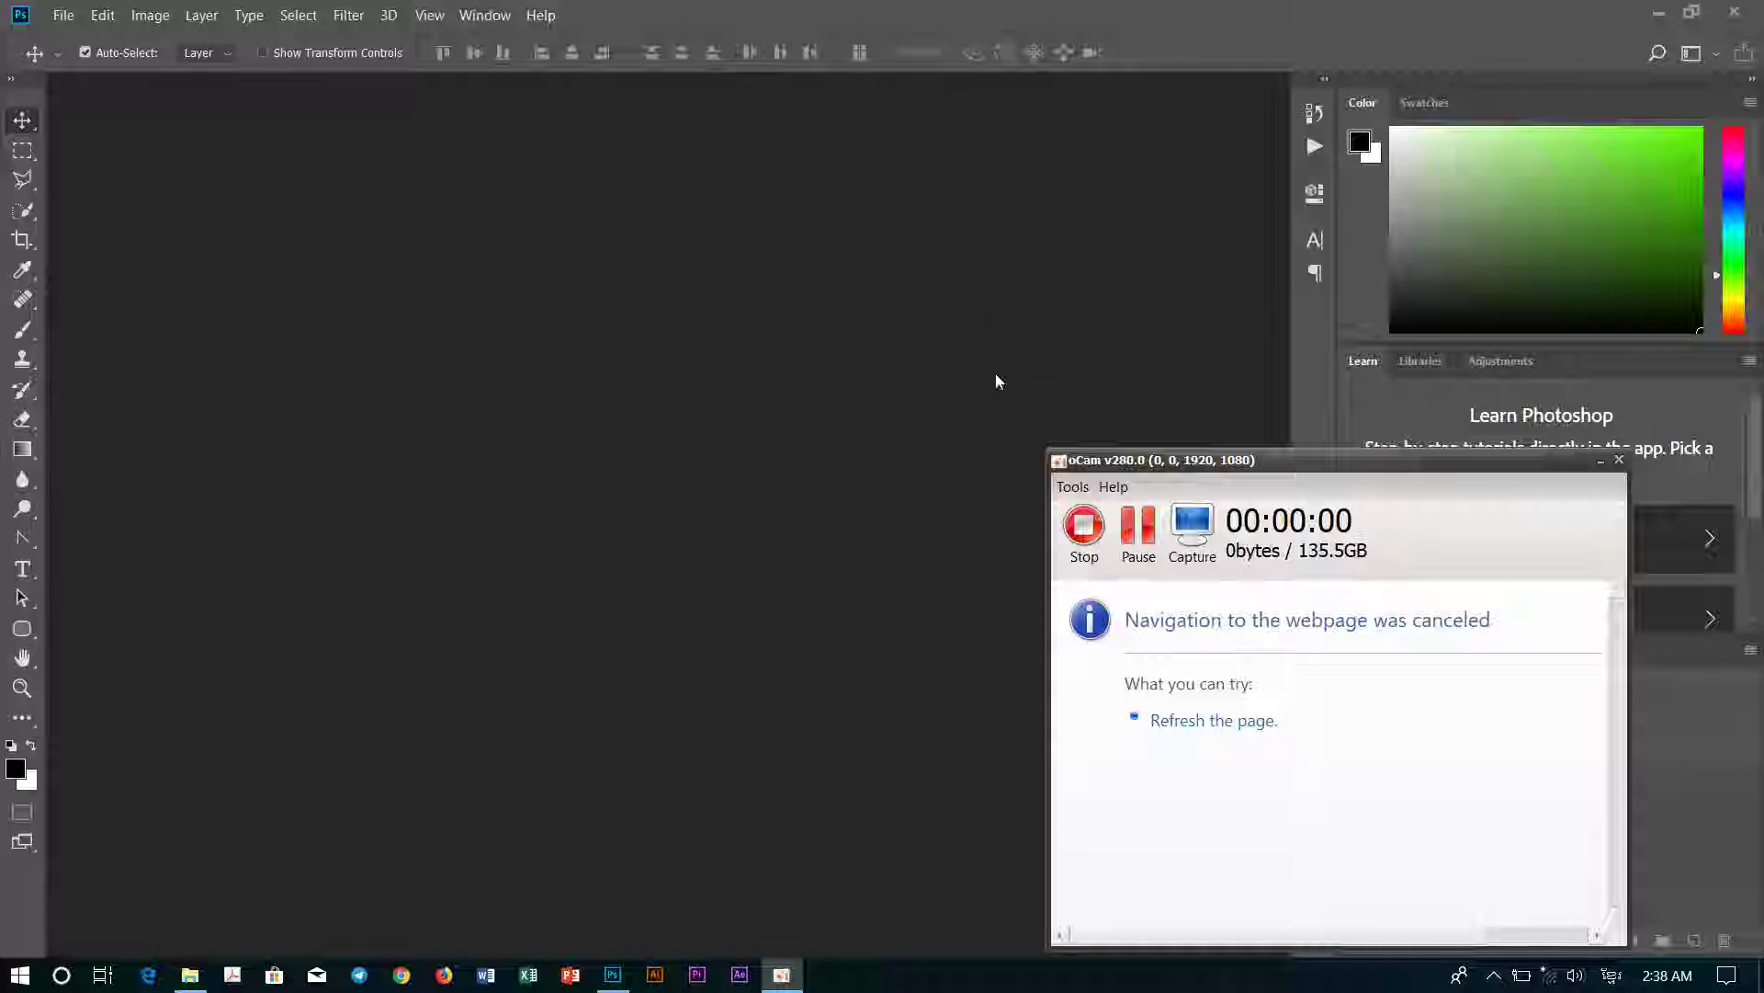
- Minimize Photoshop and drag IMG_8447 from the Photos Pre Graduate folder toward Photoshop's taskbar button
click(998, 386)
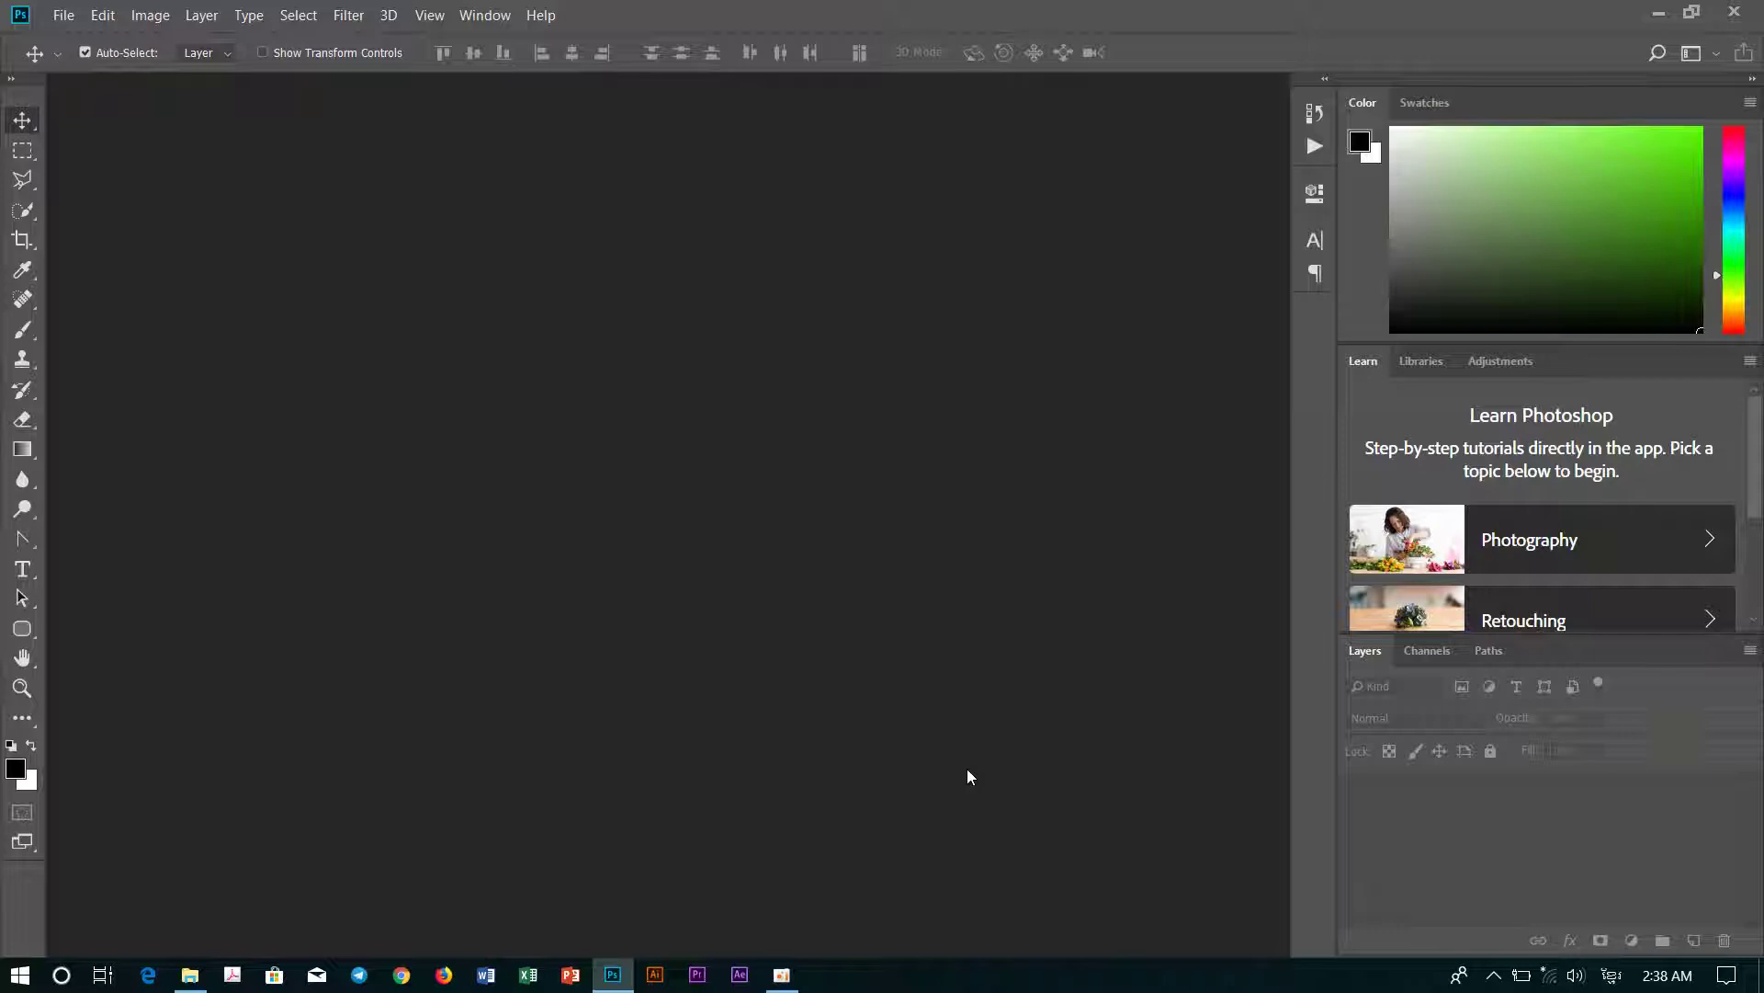
click(1652, 14)
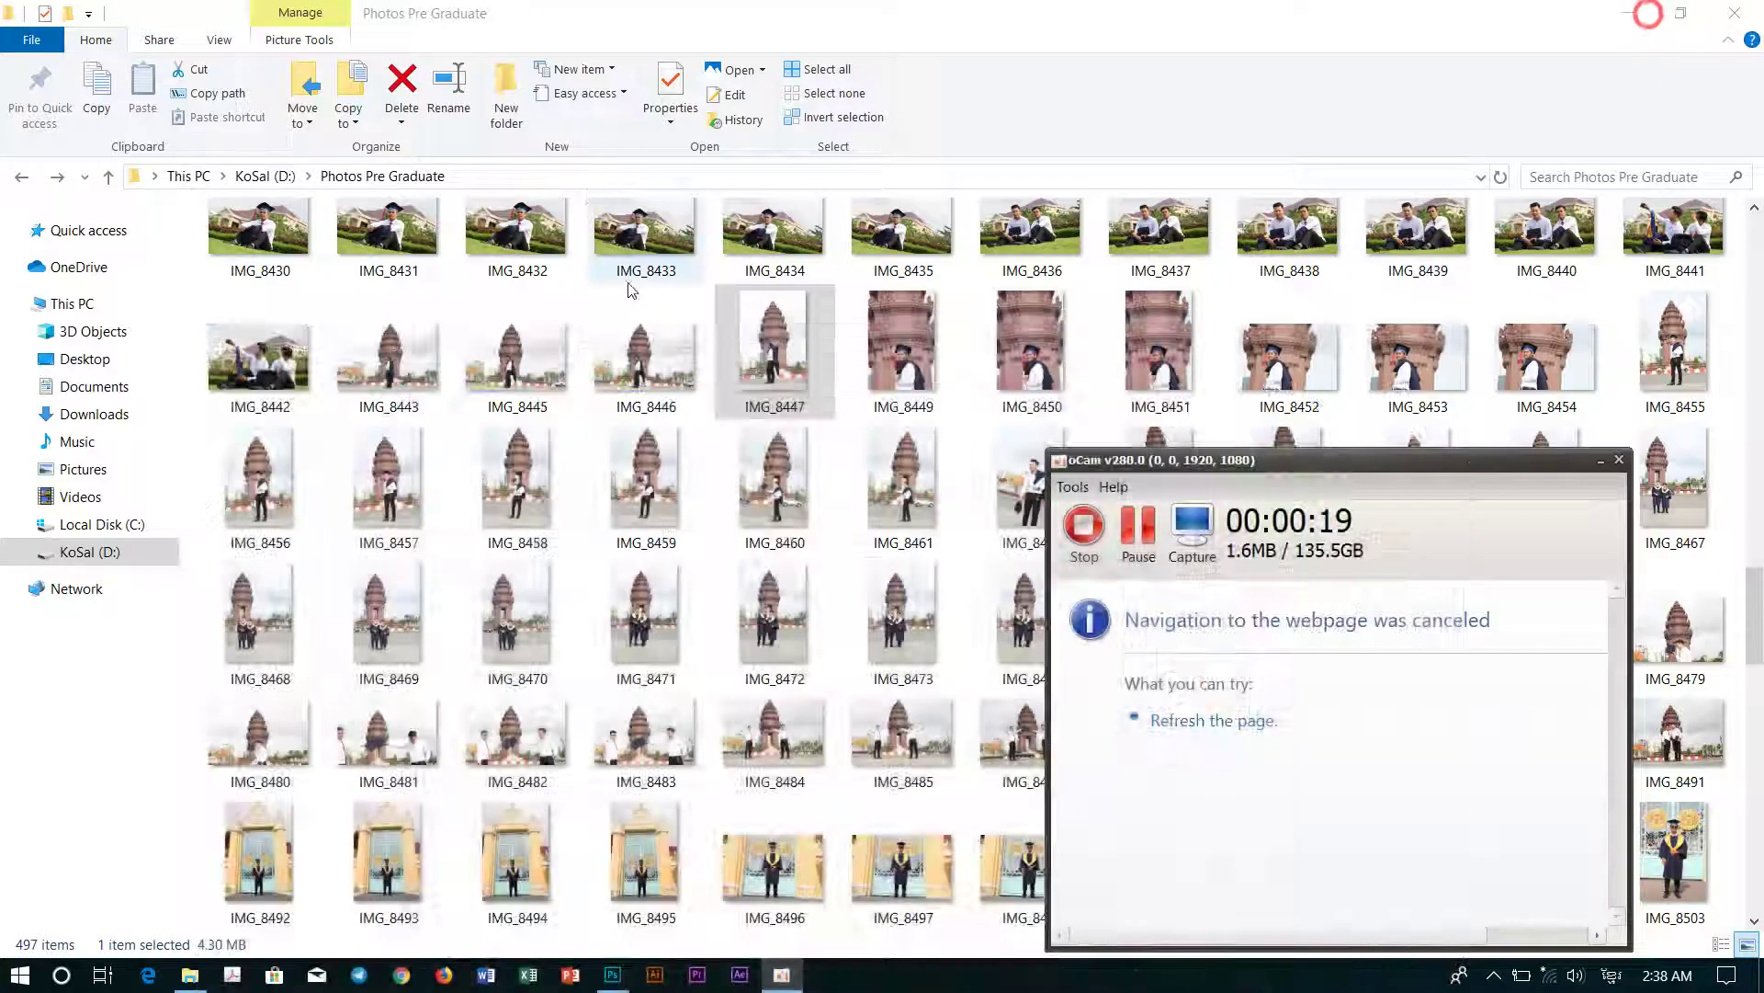
click(830, 521)
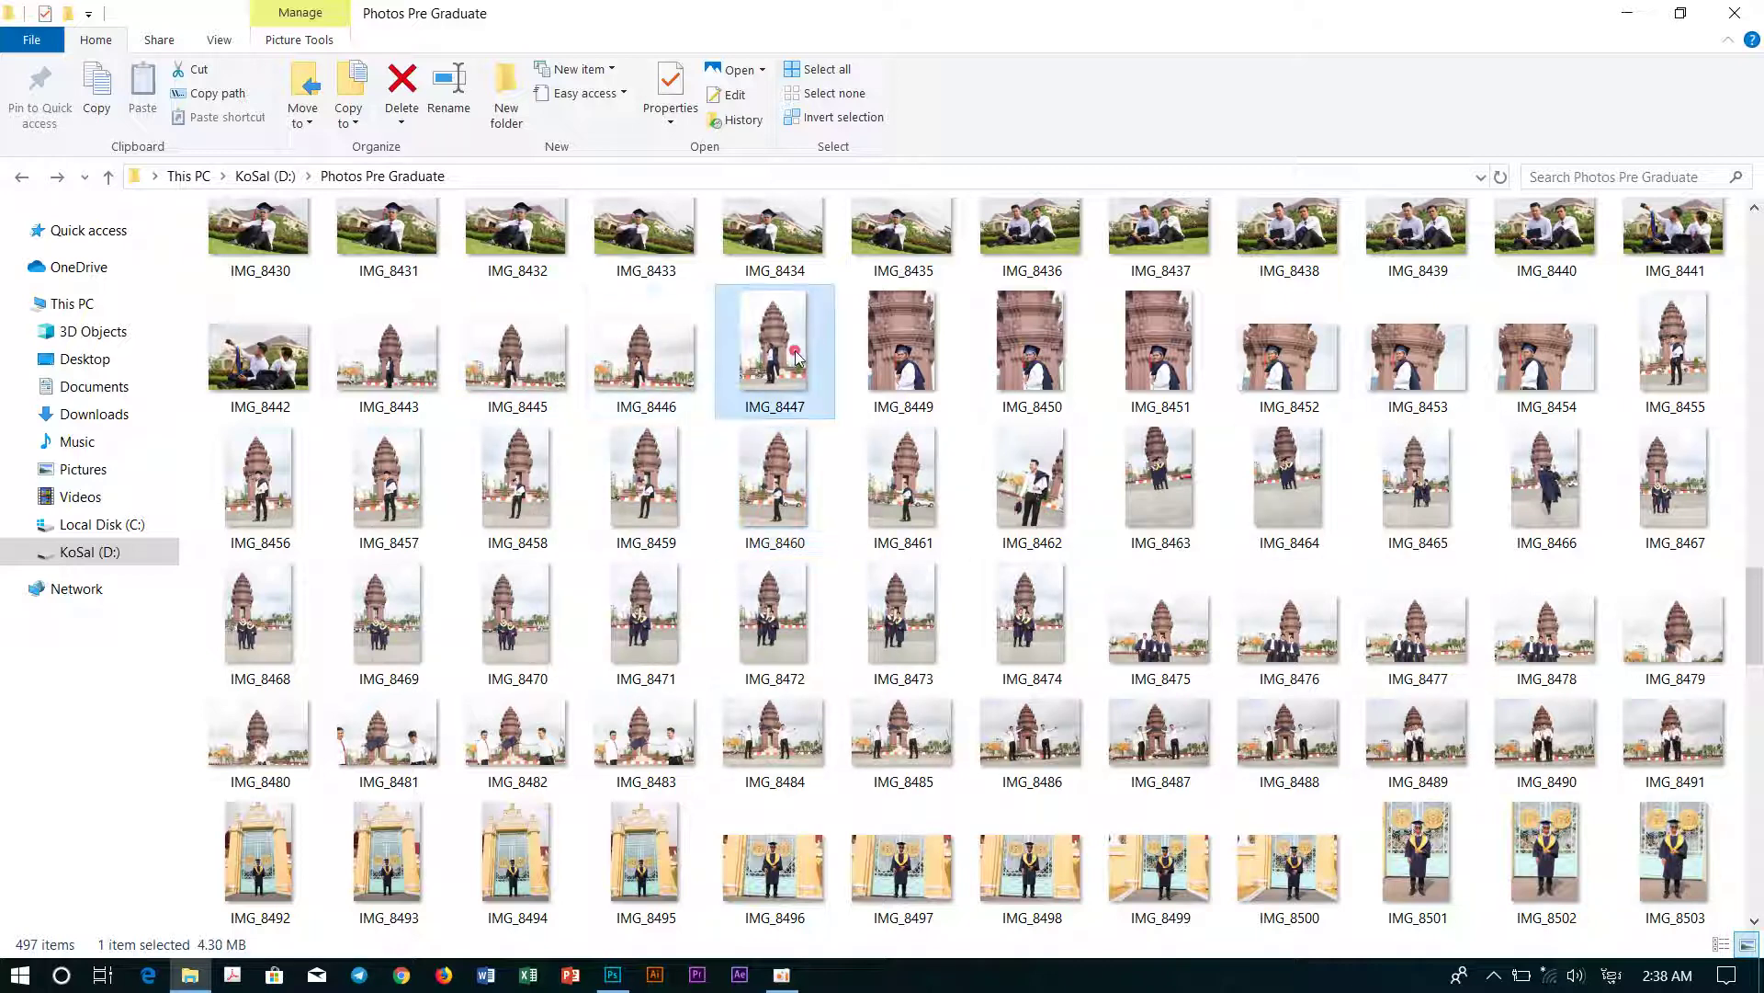
click(538, 303)
mouse_move(765, 365)
mouse_down()
mouse_move(823, 712)
mouse_move(602, 970)
mouse_up()
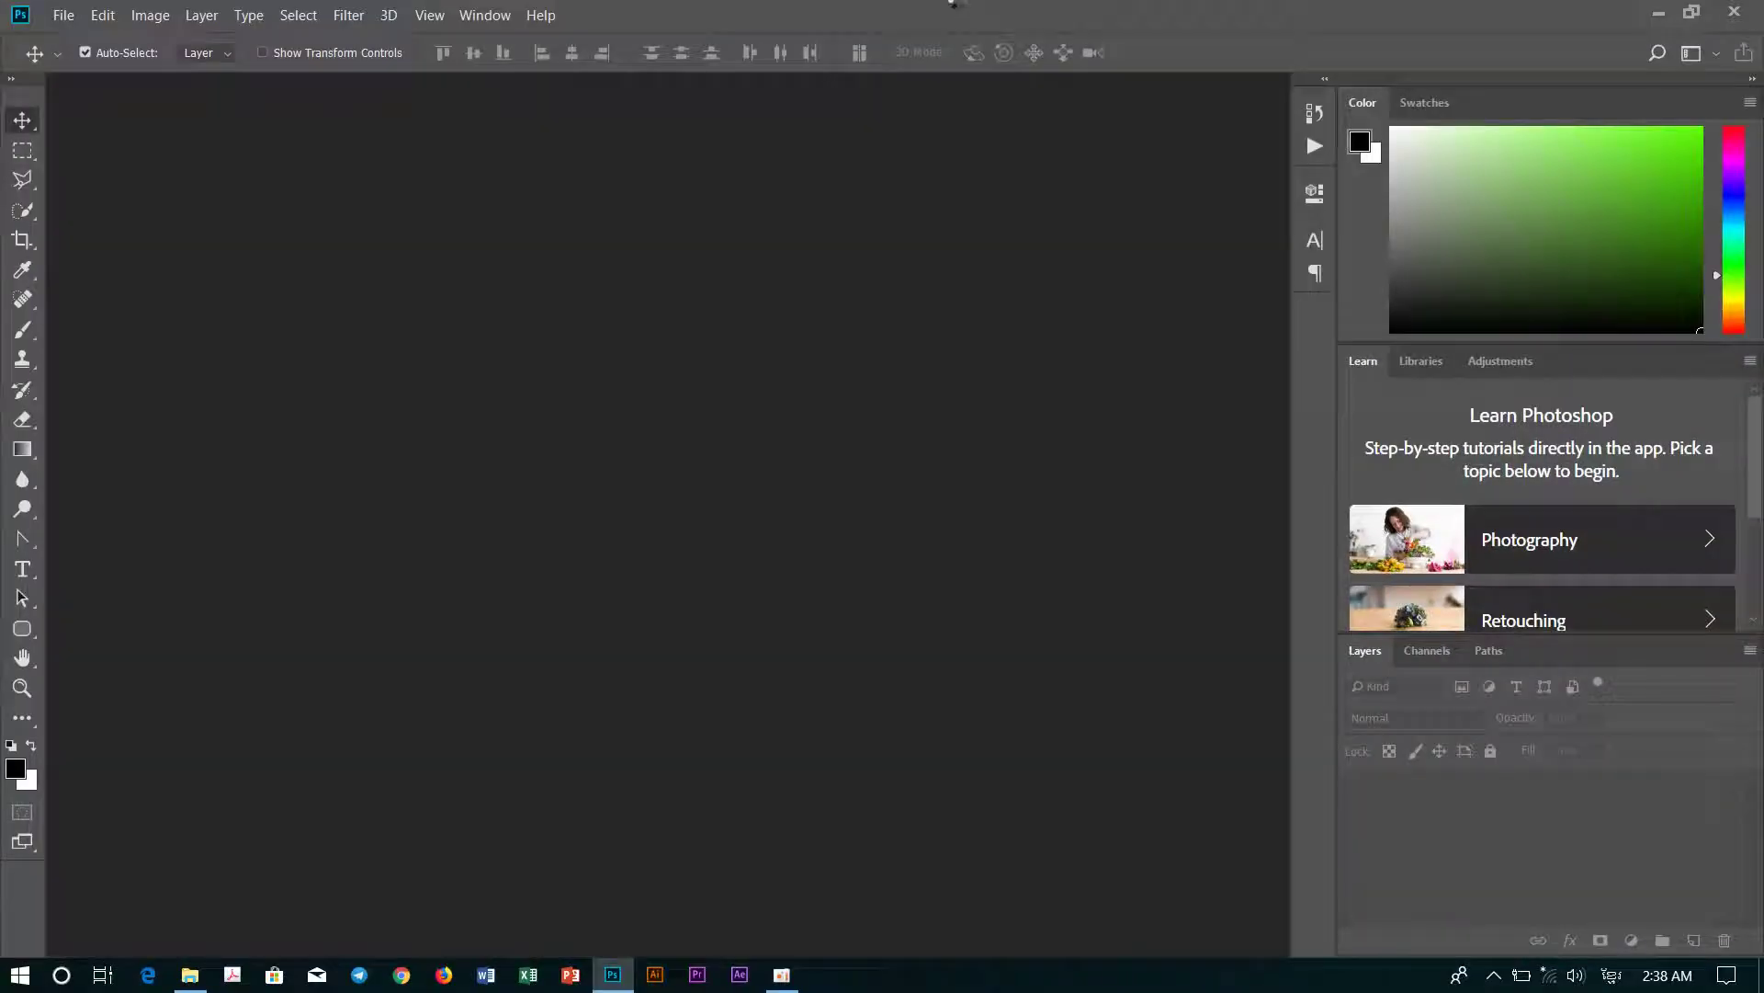
- Drop IMG_8447.JPG into Photoshop to open it, zooming slightly to inspect it
drag(602, 970, 687, 807)
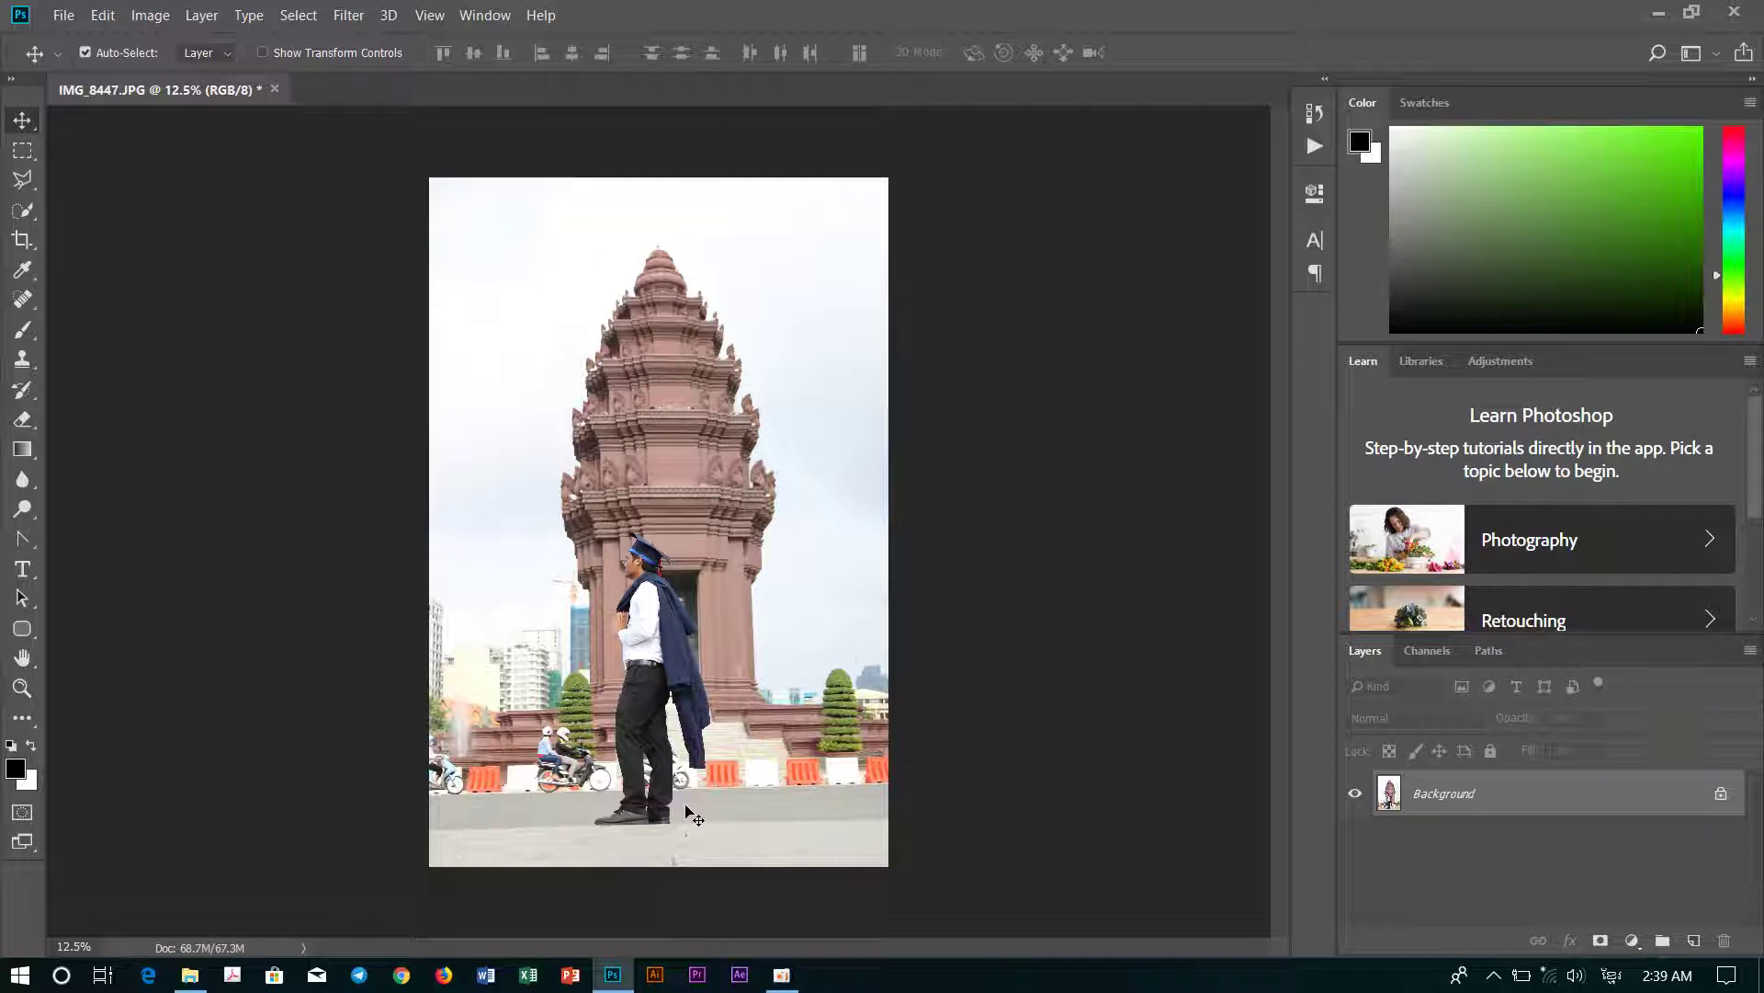
scroll(602, 660, up, 2)
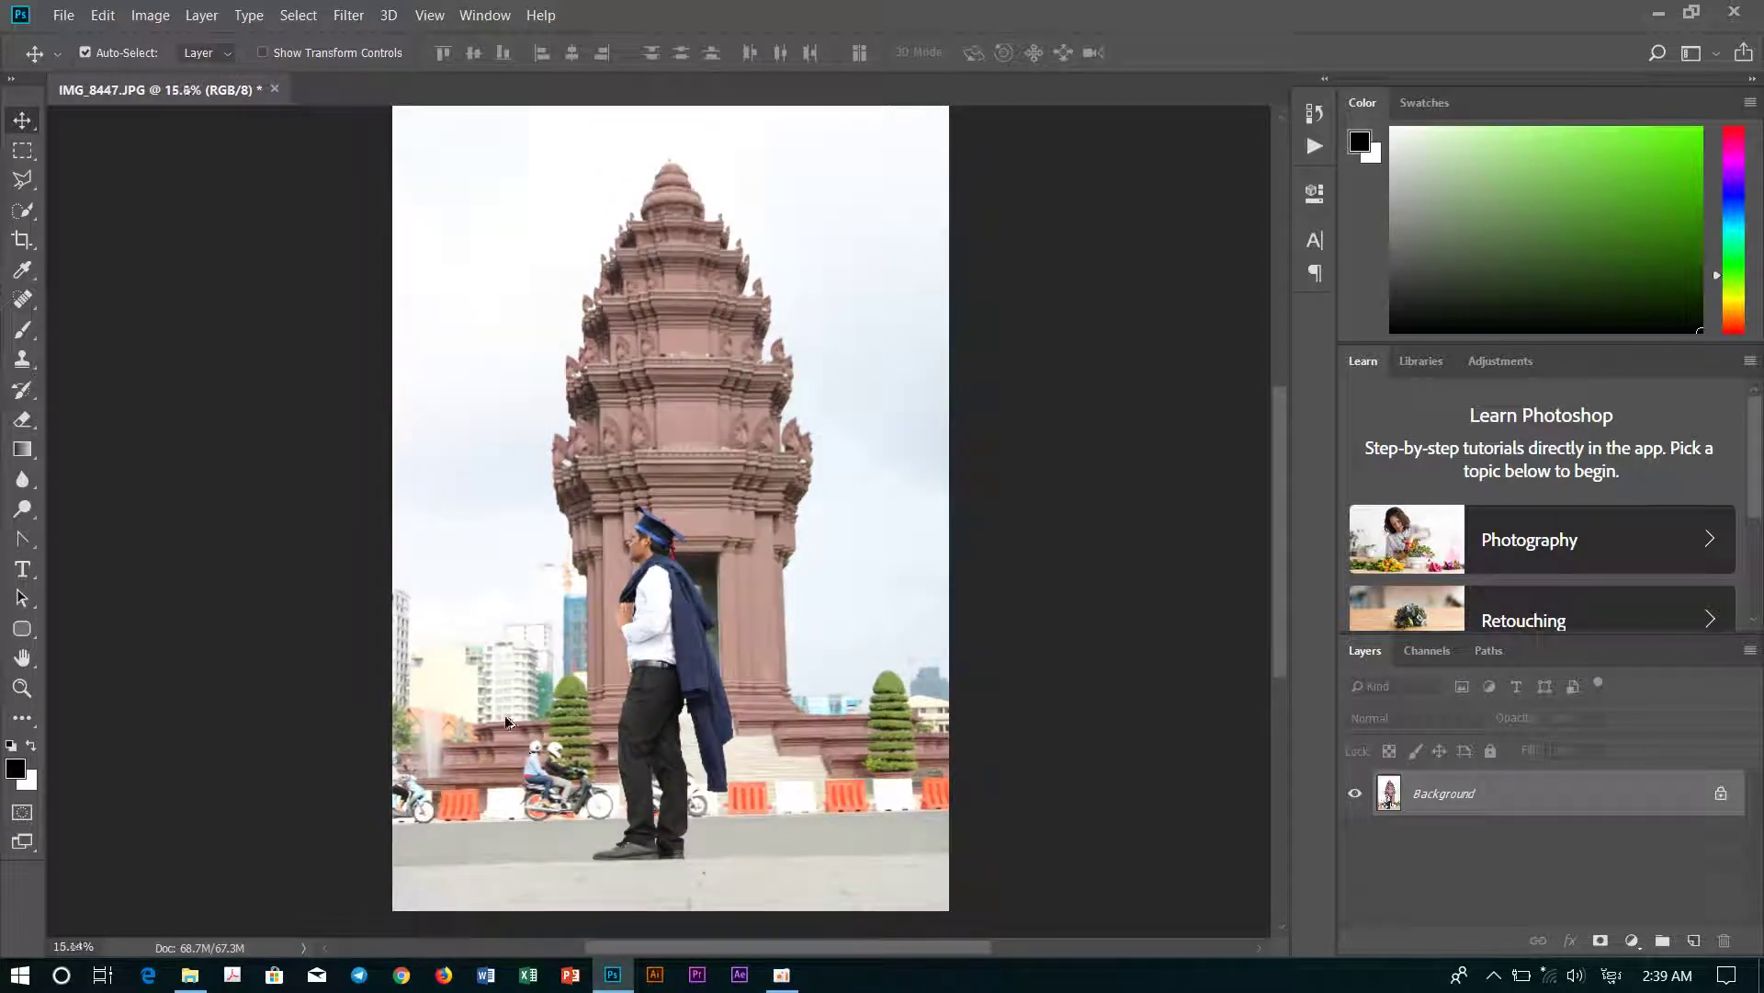
scroll(497, 703, up, 3)
scroll(524, 625, down, 2)
scroll(552, 560, down, 2)
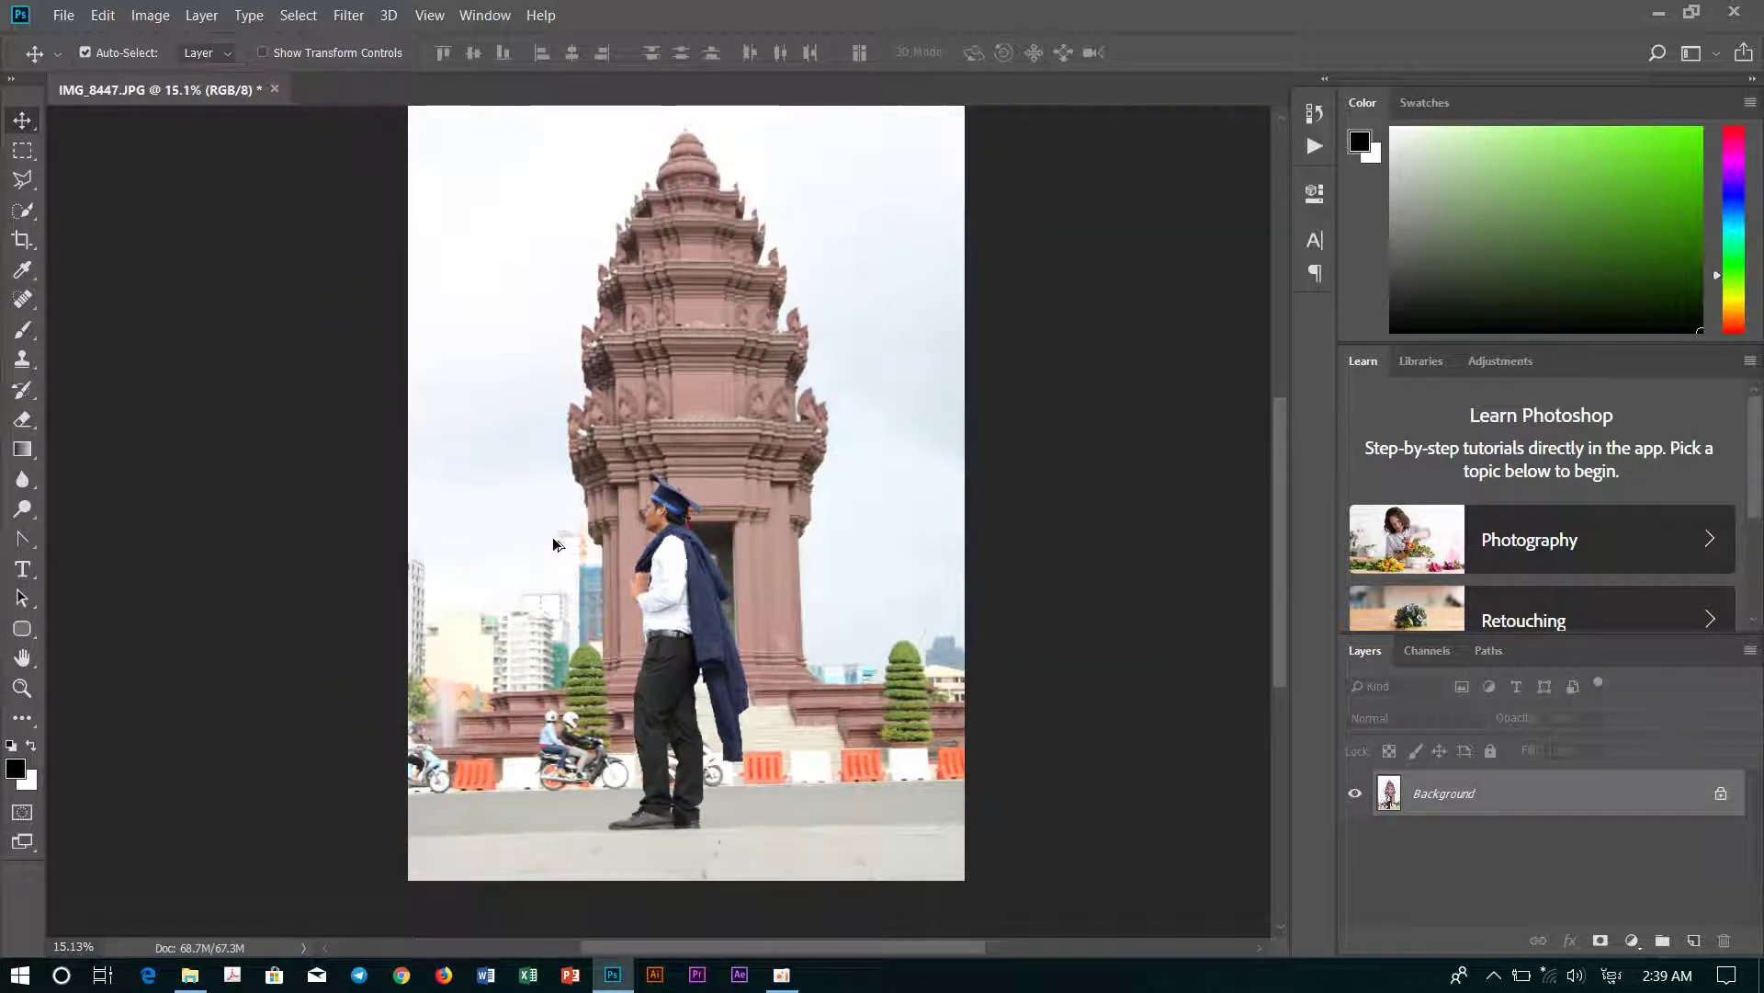
scroll(554, 544, down, 1)
scroll(536, 539, up, 1)
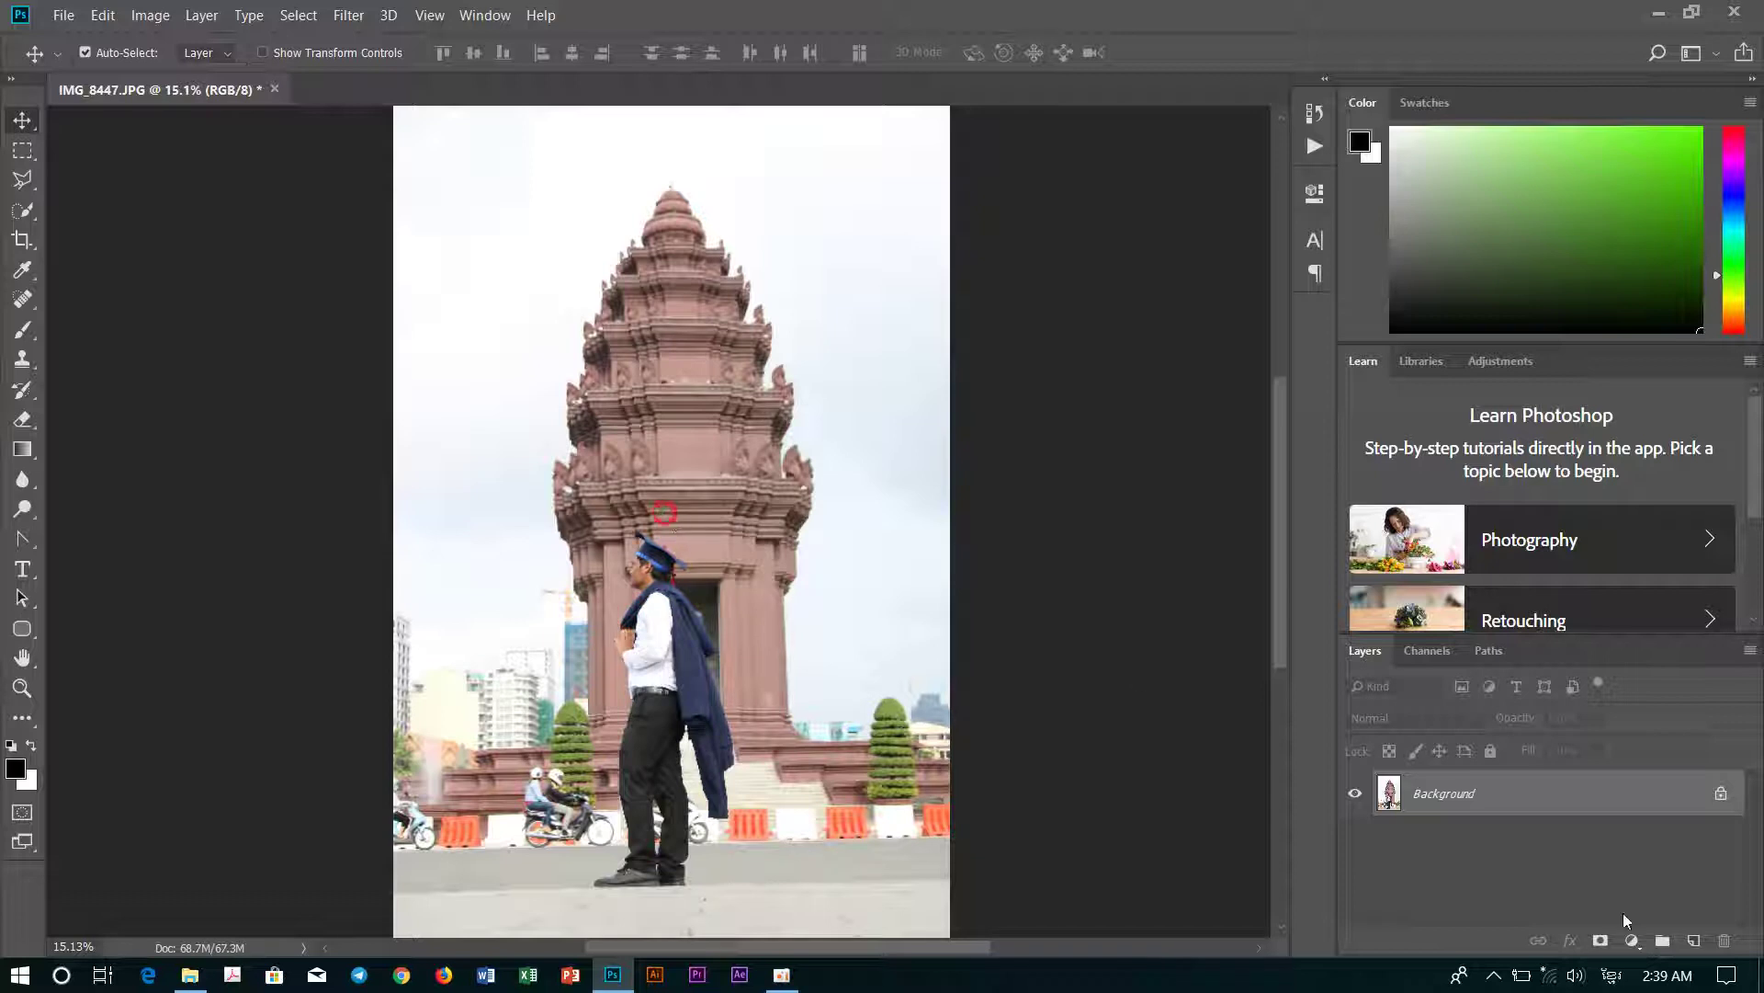
- Add a Color Balance adjustment layer above the Background layer
click(1503, 811)
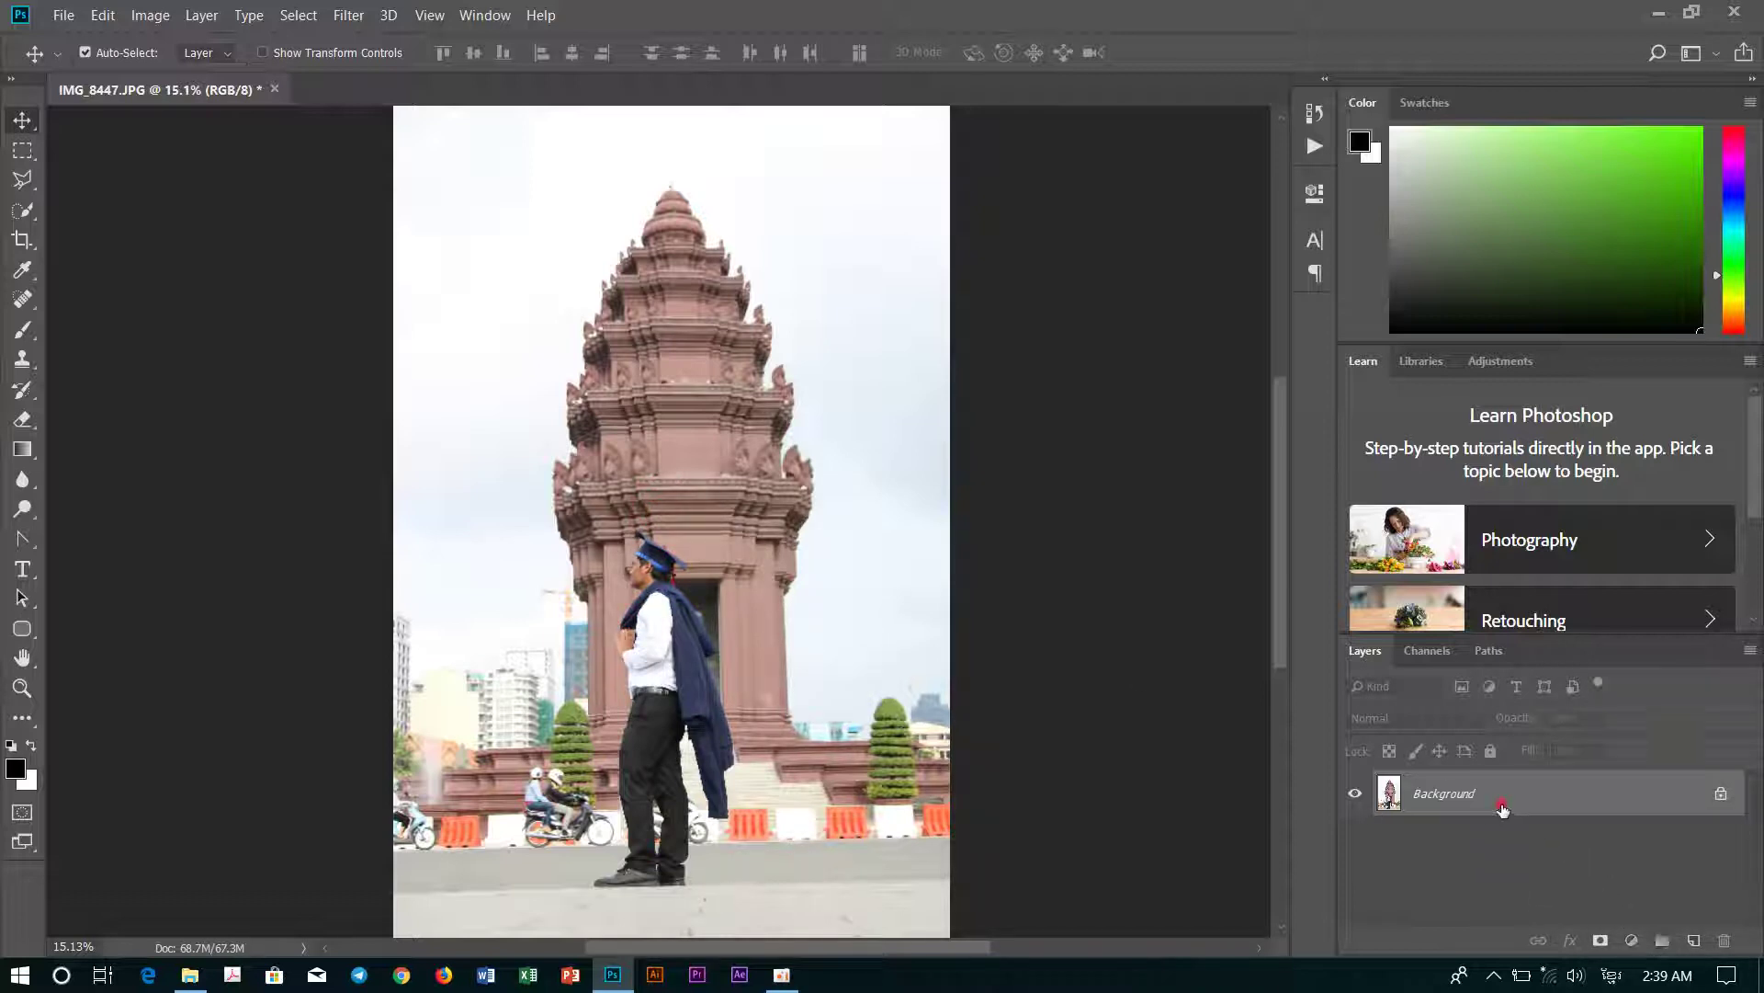
click(1632, 941)
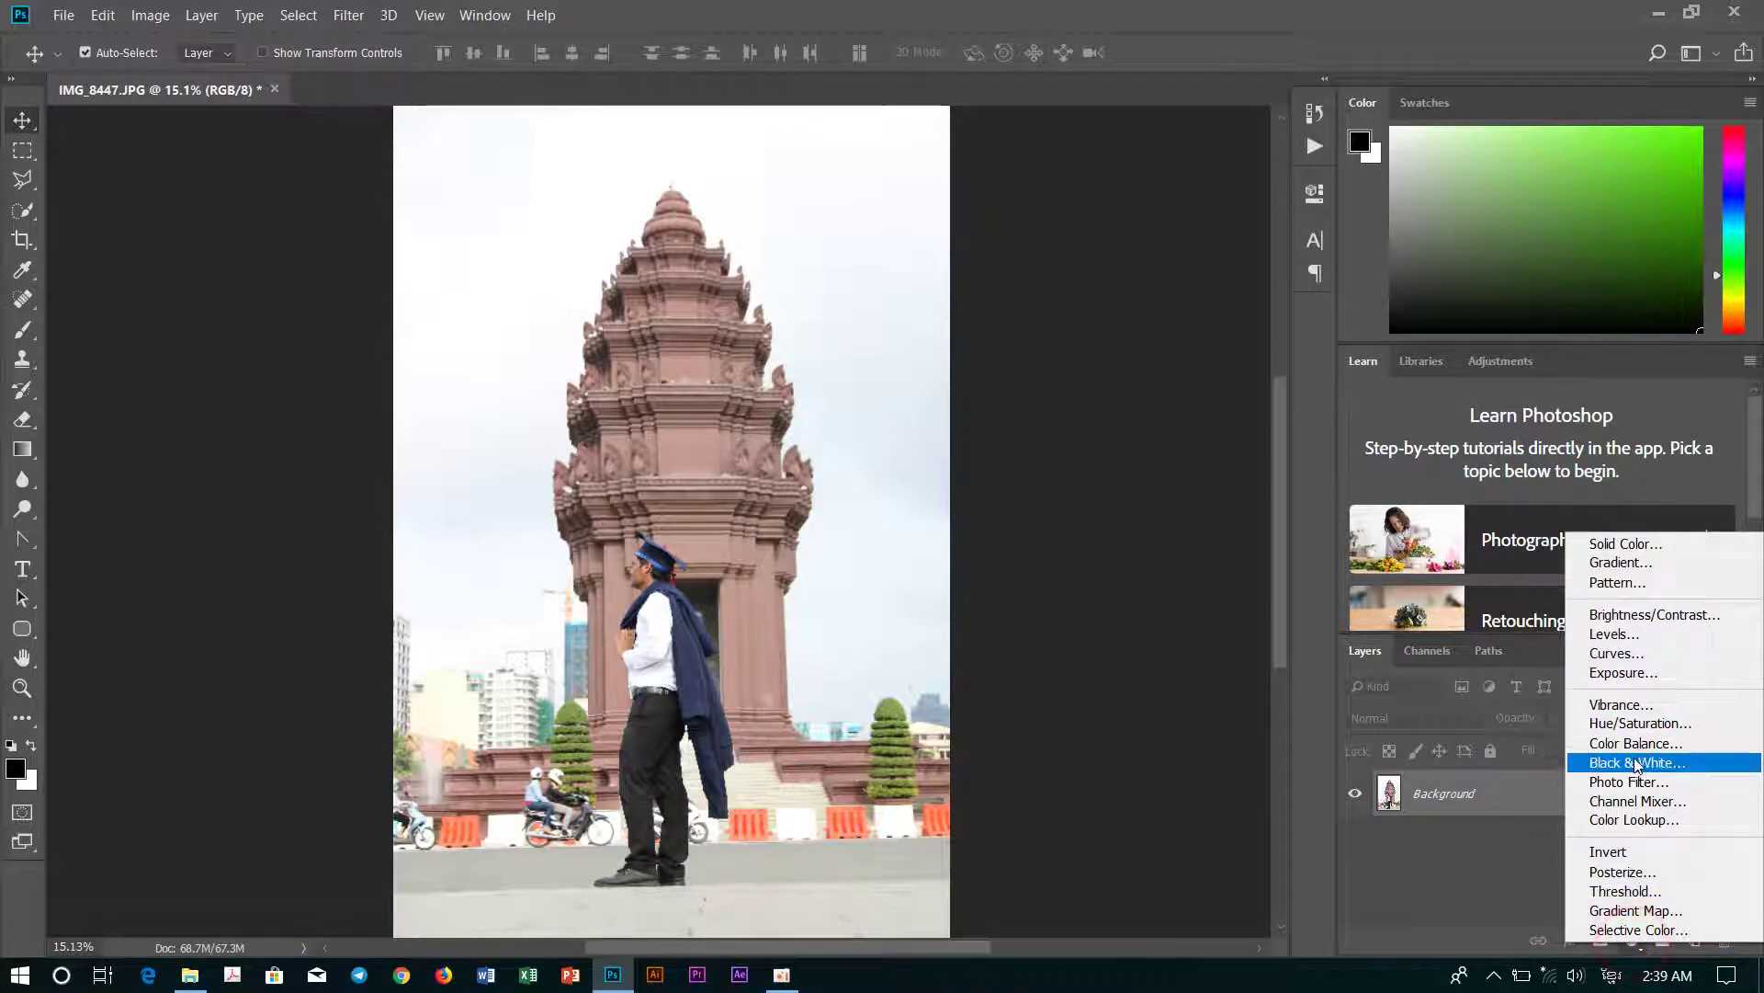
click(1652, 743)
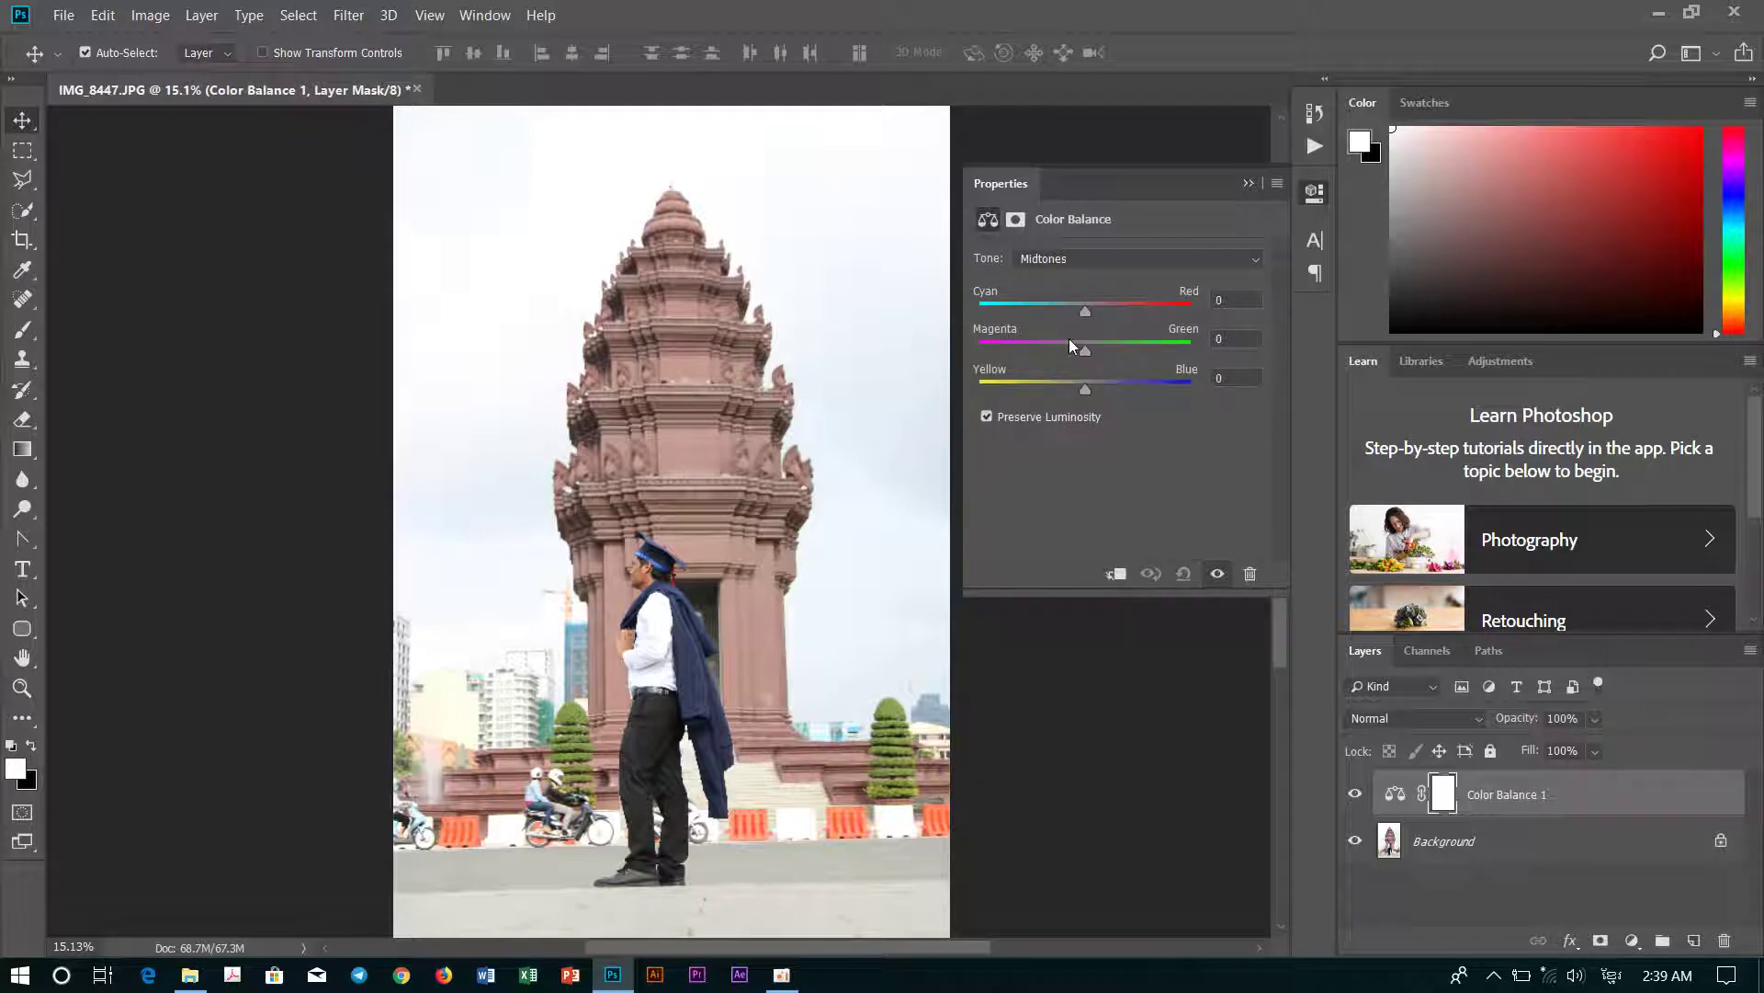
- Set the Color Balance tone range to Highlights
click(1139, 260)
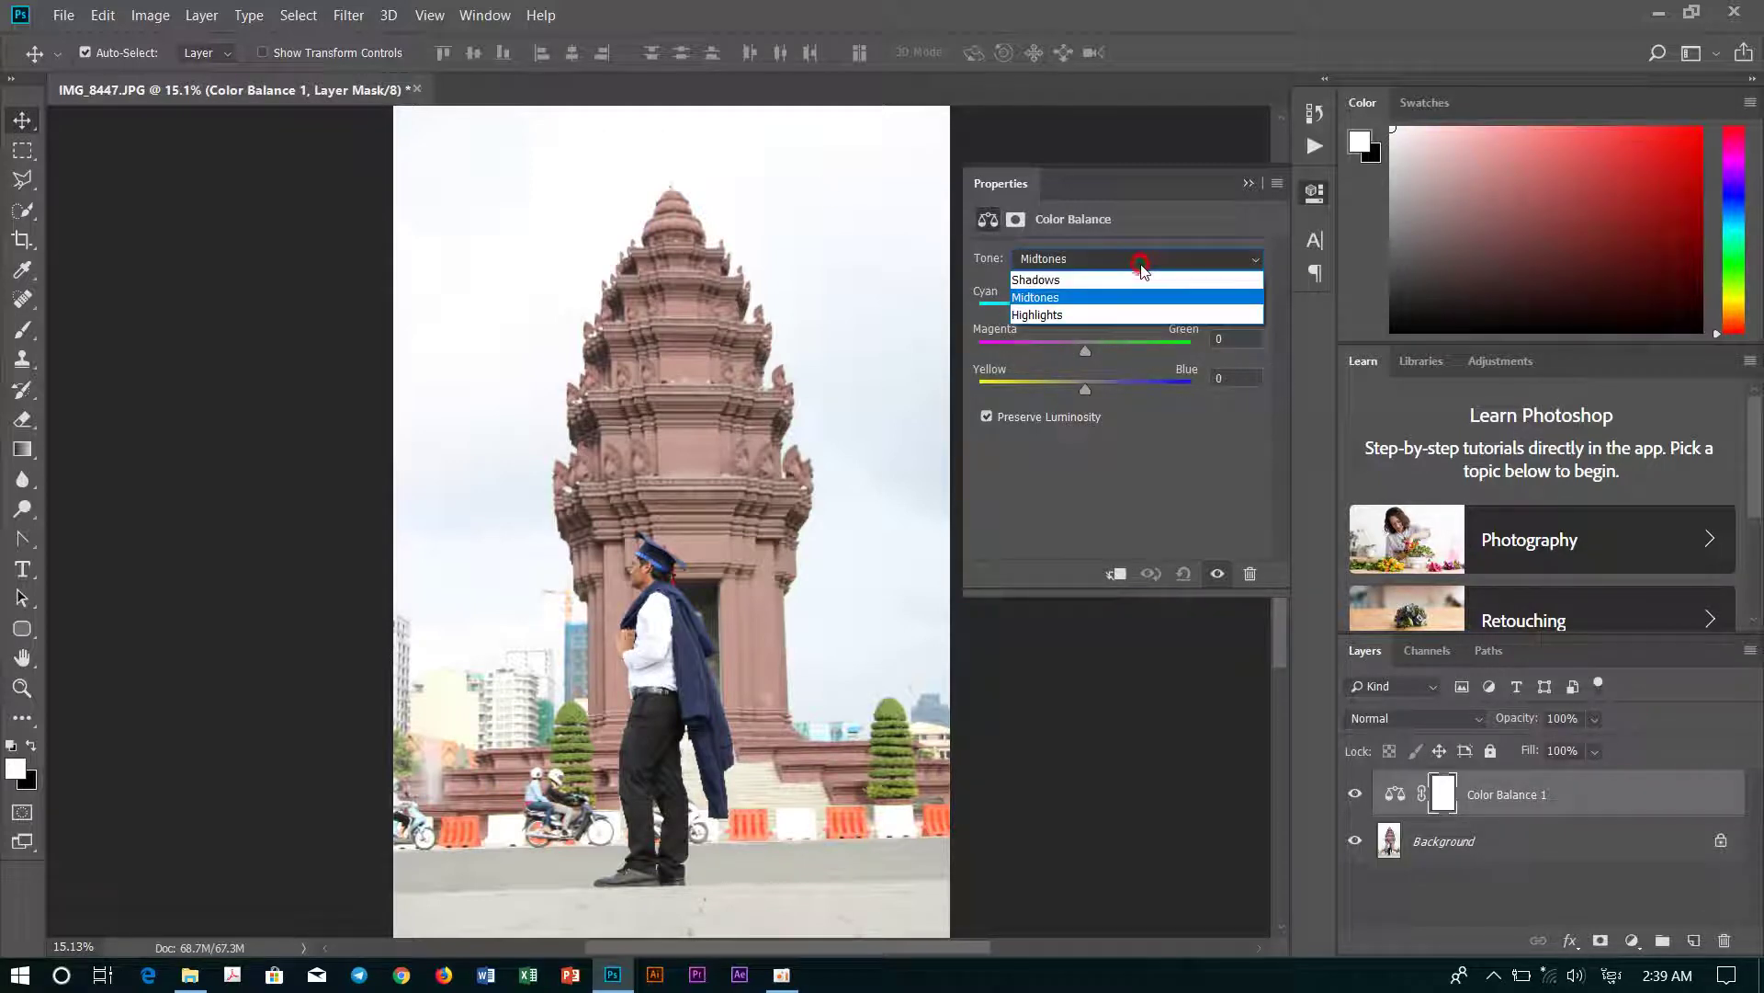
click(1080, 281)
click(1144, 259)
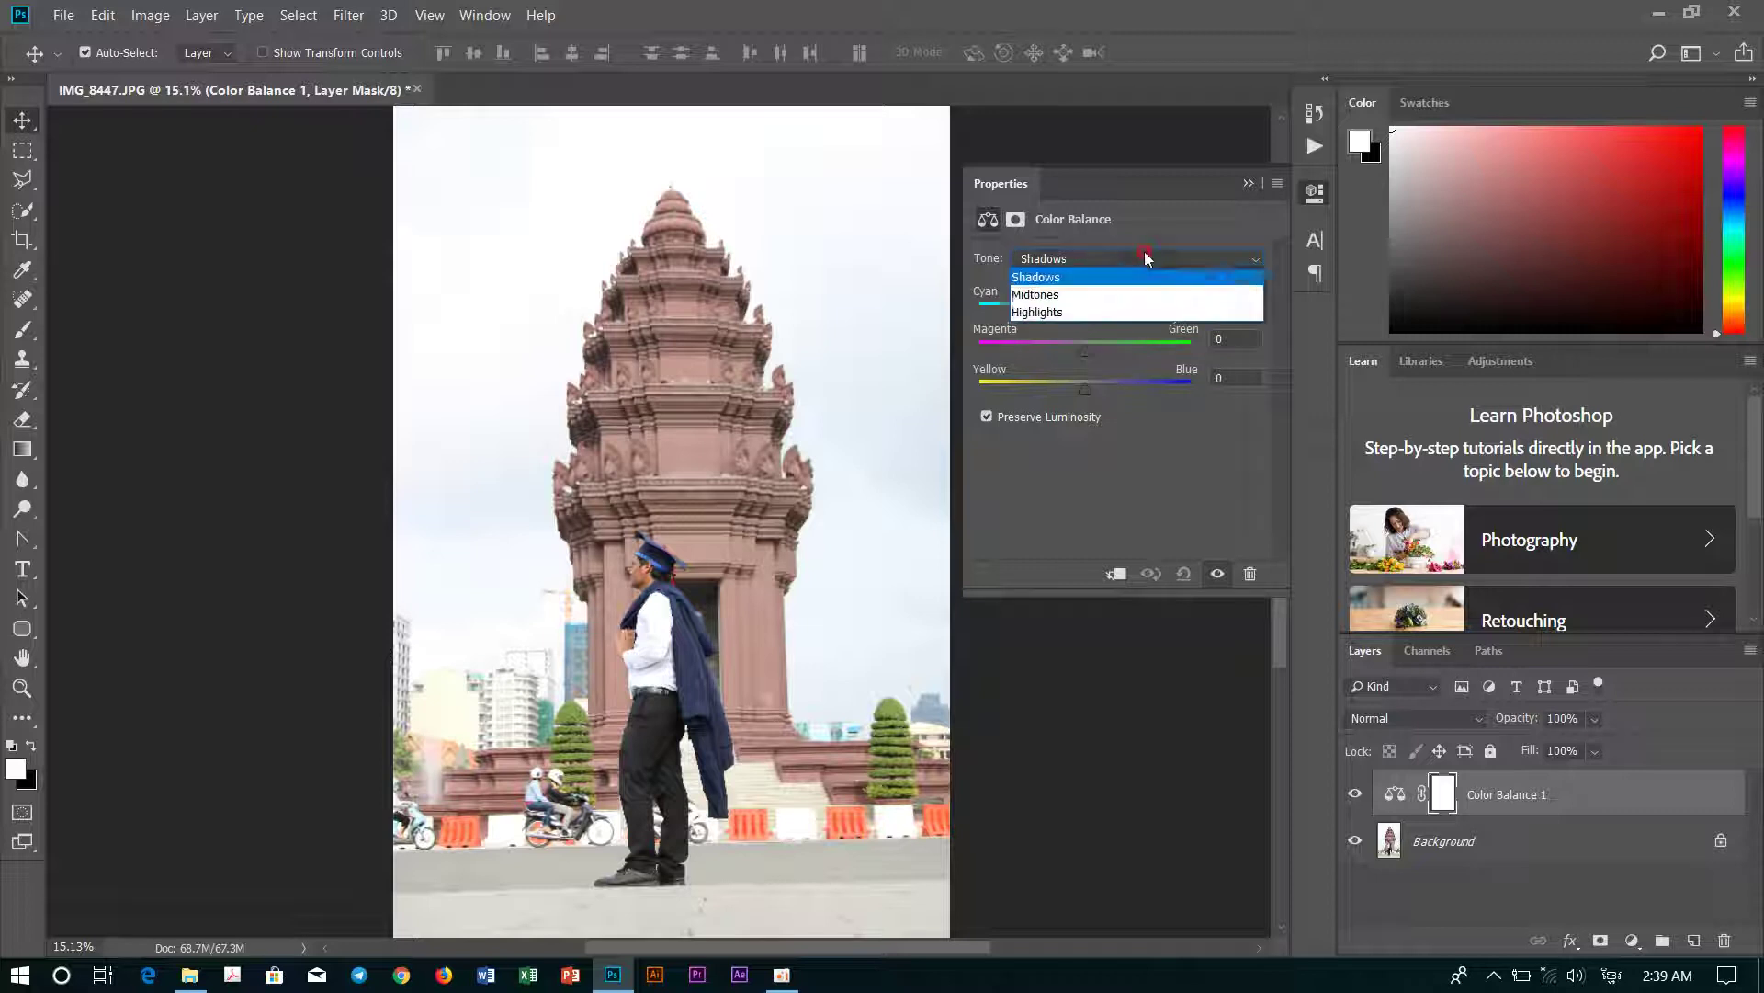
click(1111, 306)
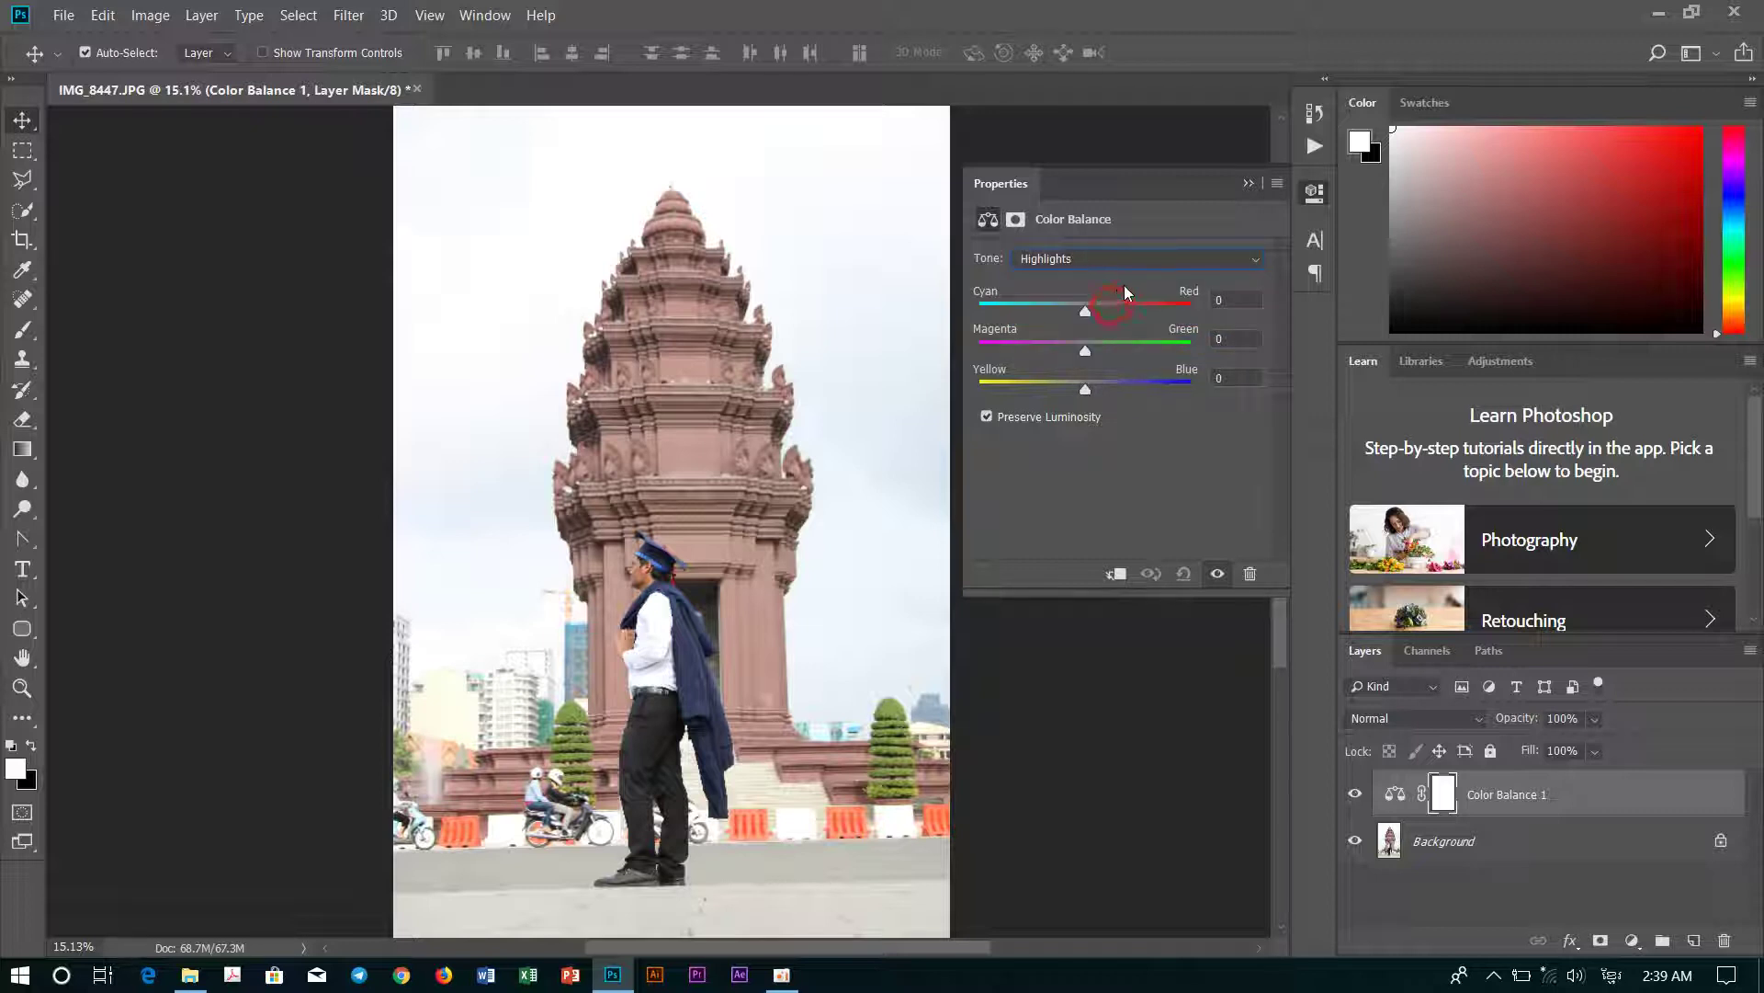
click(1093, 260)
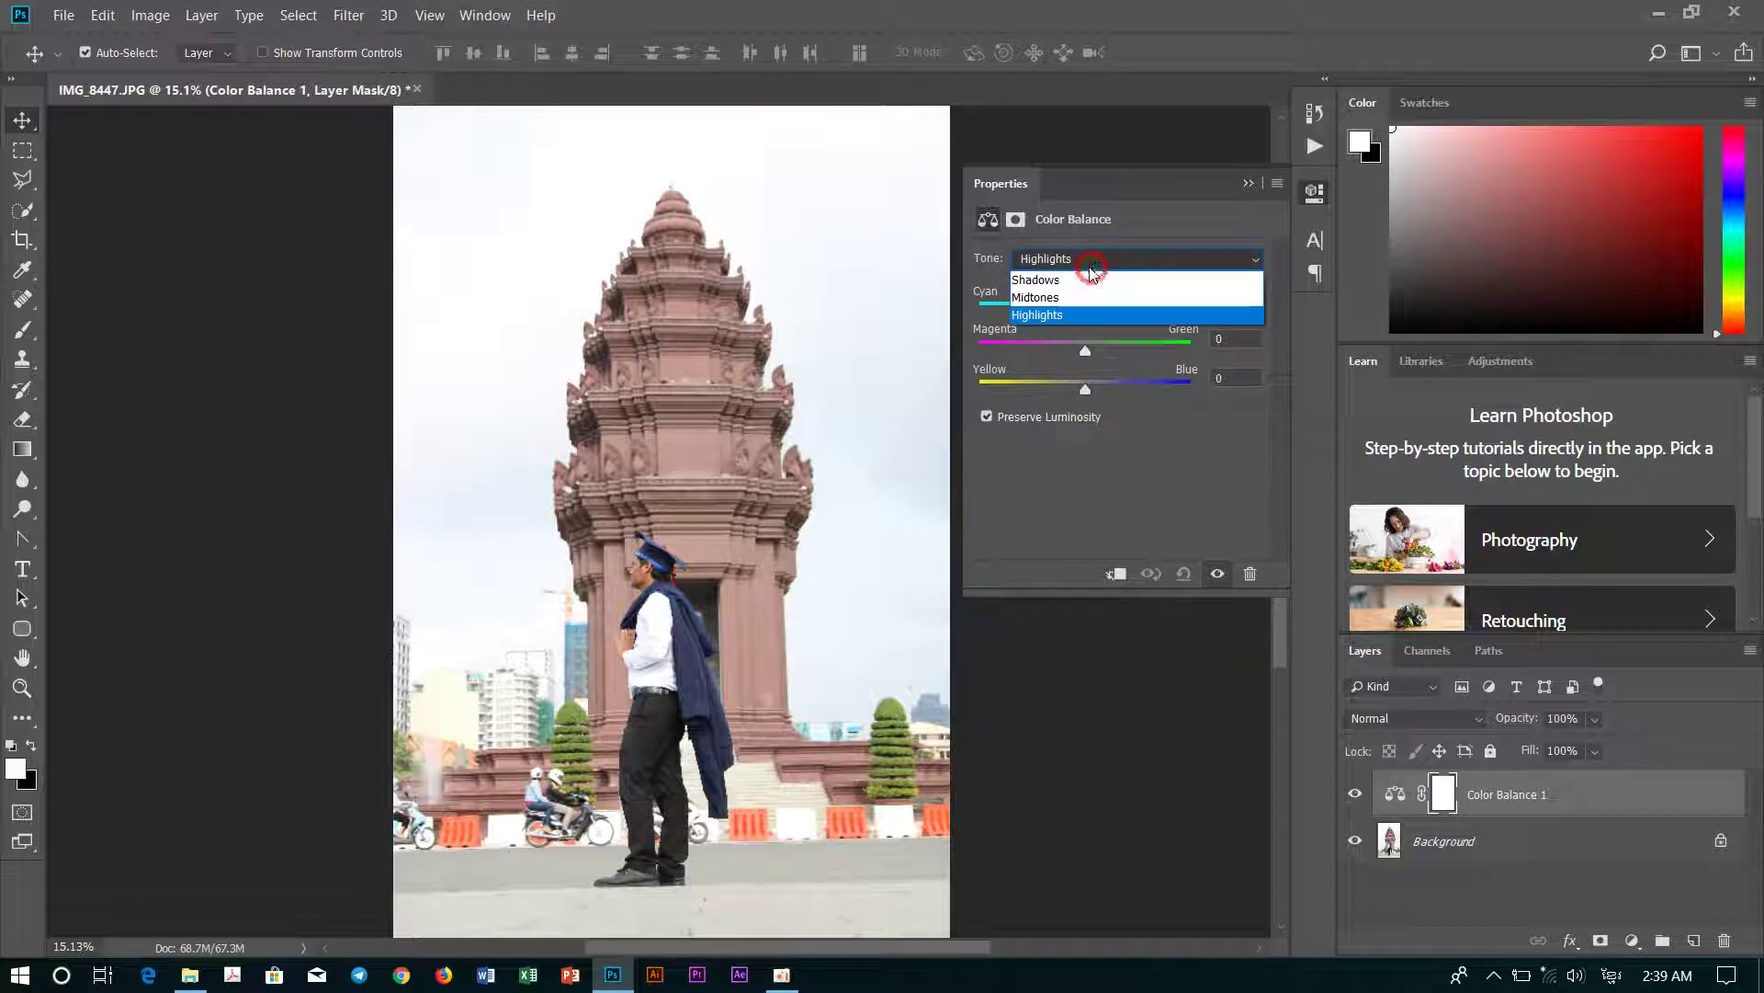
click(1094, 299)
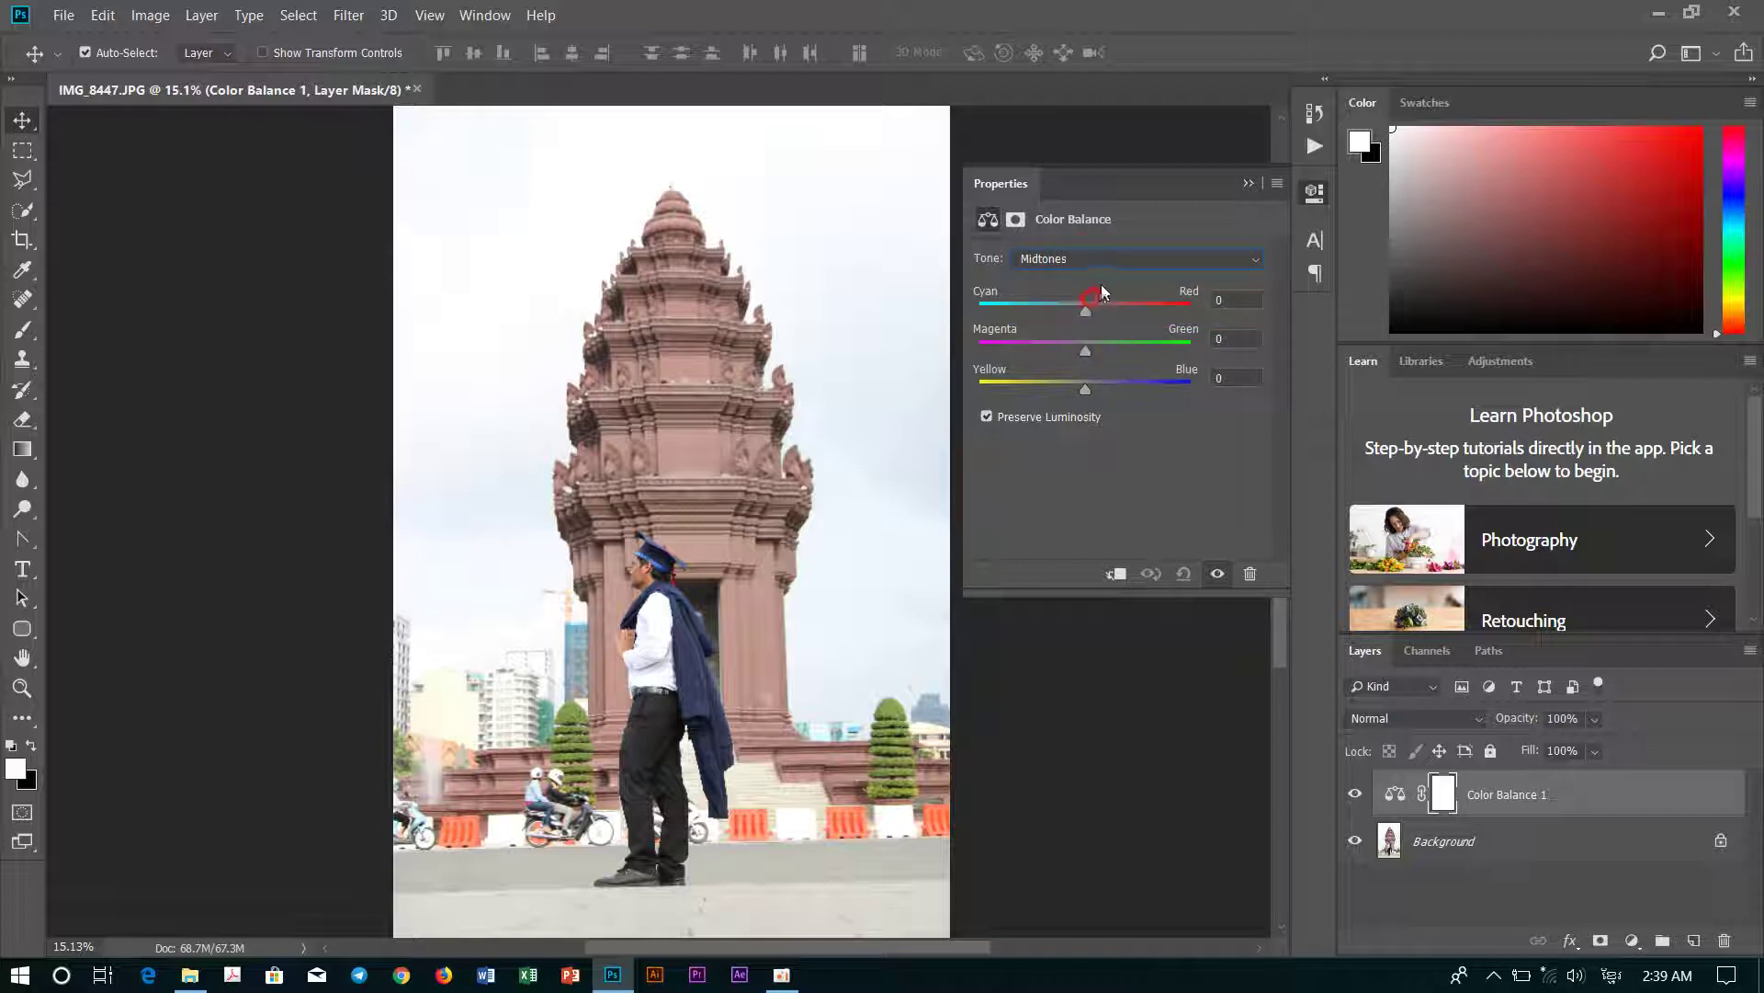
click(1111, 262)
click(1086, 316)
- Shift the Color Balance highlights toward red and yellow, reducing magenta
drag(1095, 308, 1104, 314)
mouse_move(1105, 317)
mouse_down()
mouse_move(1117, 334)
mouse_move(1080, 327)
mouse_move(1129, 331)
mouse_move(1091, 340)
mouse_move(1106, 322)
mouse_move(1067, 359)
mouse_up()
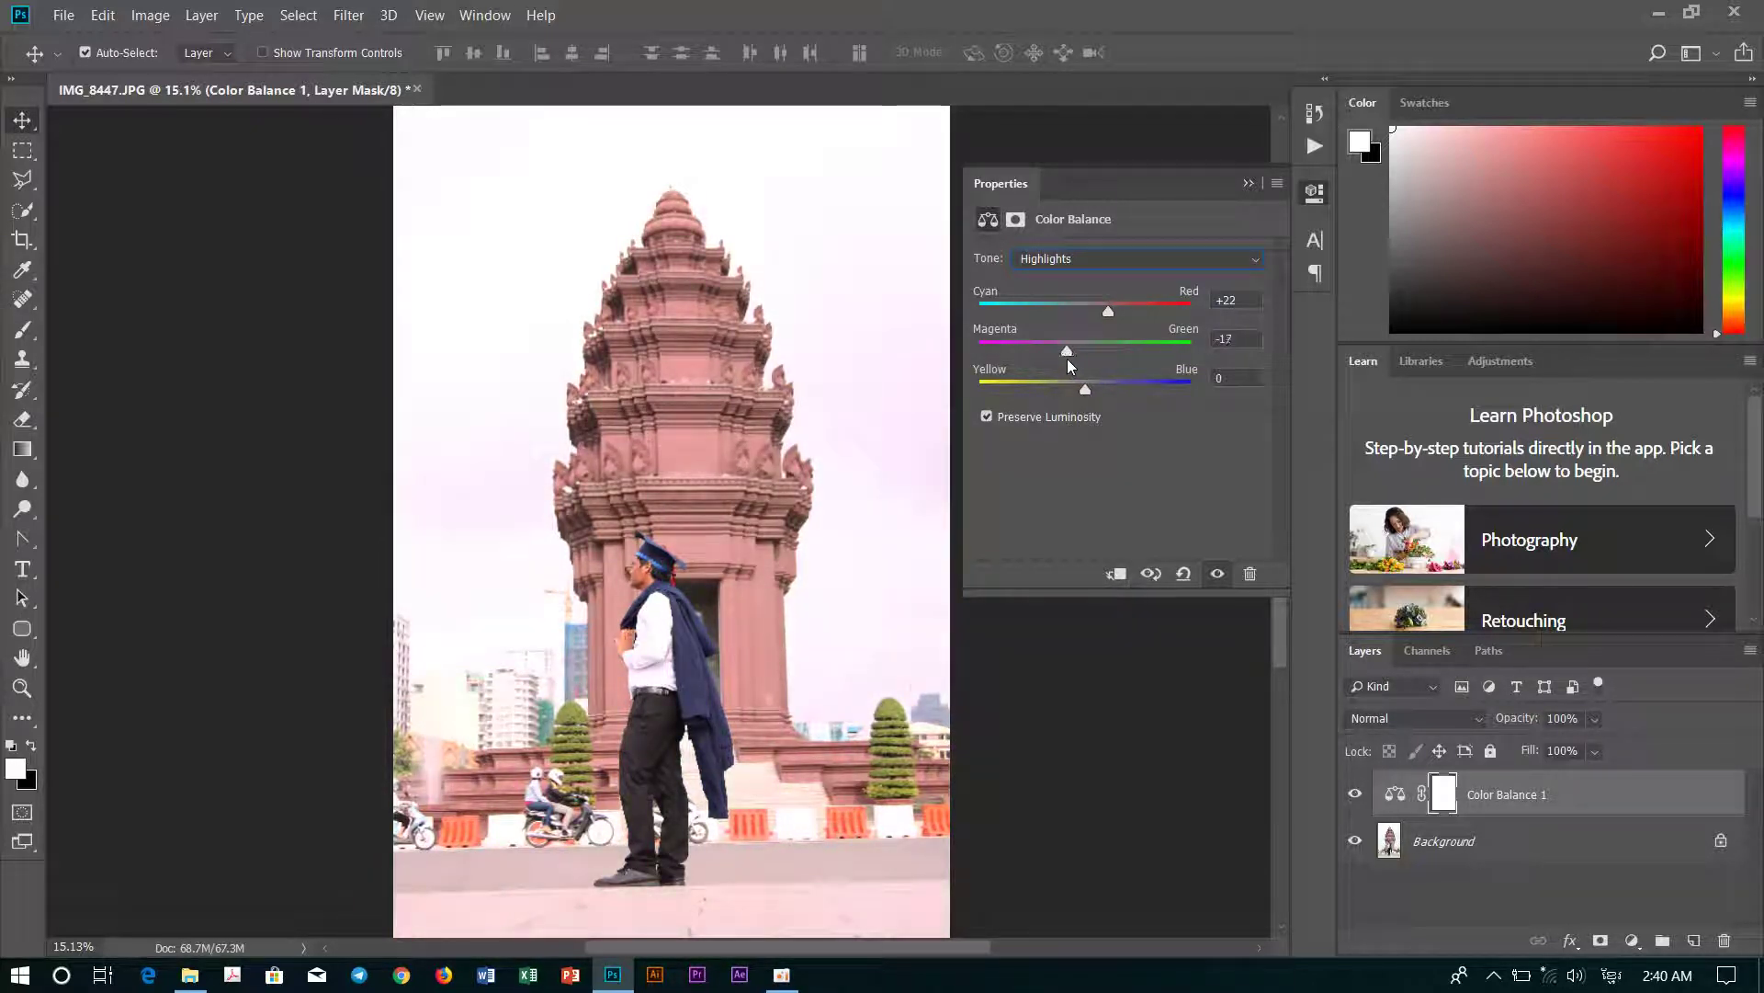
drag(1085, 390, 1095, 390)
drag(1066, 350, 1085, 356)
click(1100, 312)
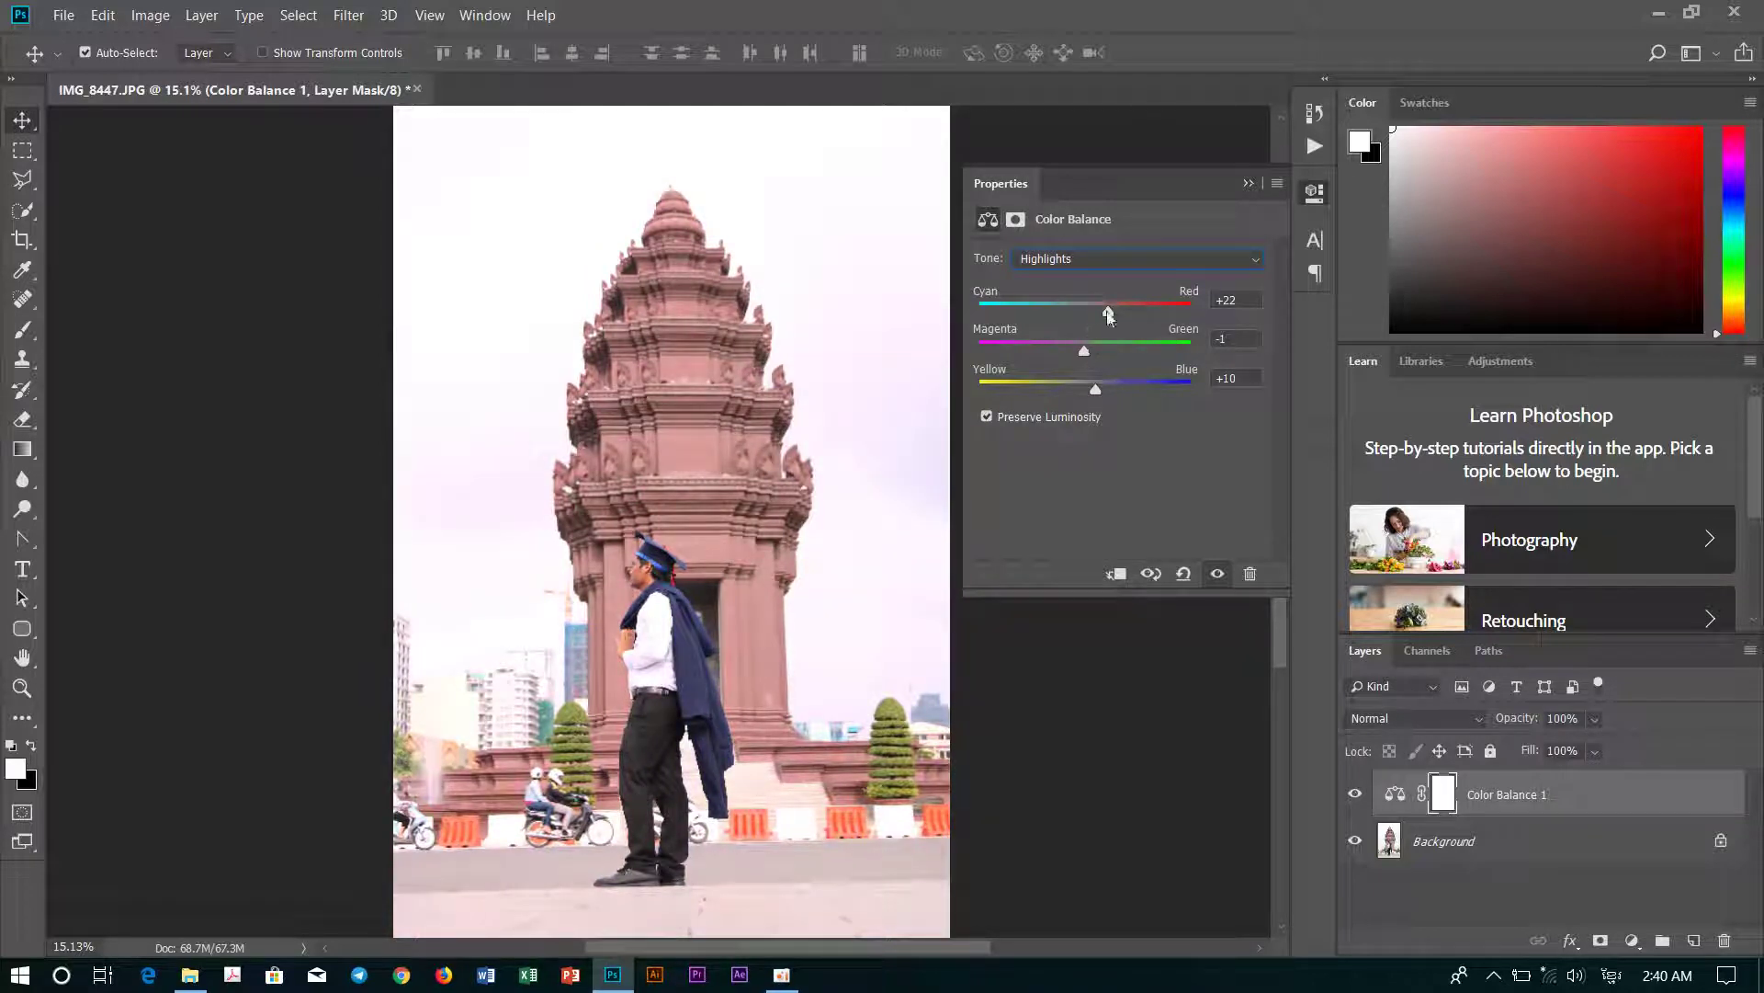
- Set the Color Balance midtones to Cyan-Red +46, Magenta-Green +14, Yellow-Blue +40
click(1106, 257)
click(1098, 297)
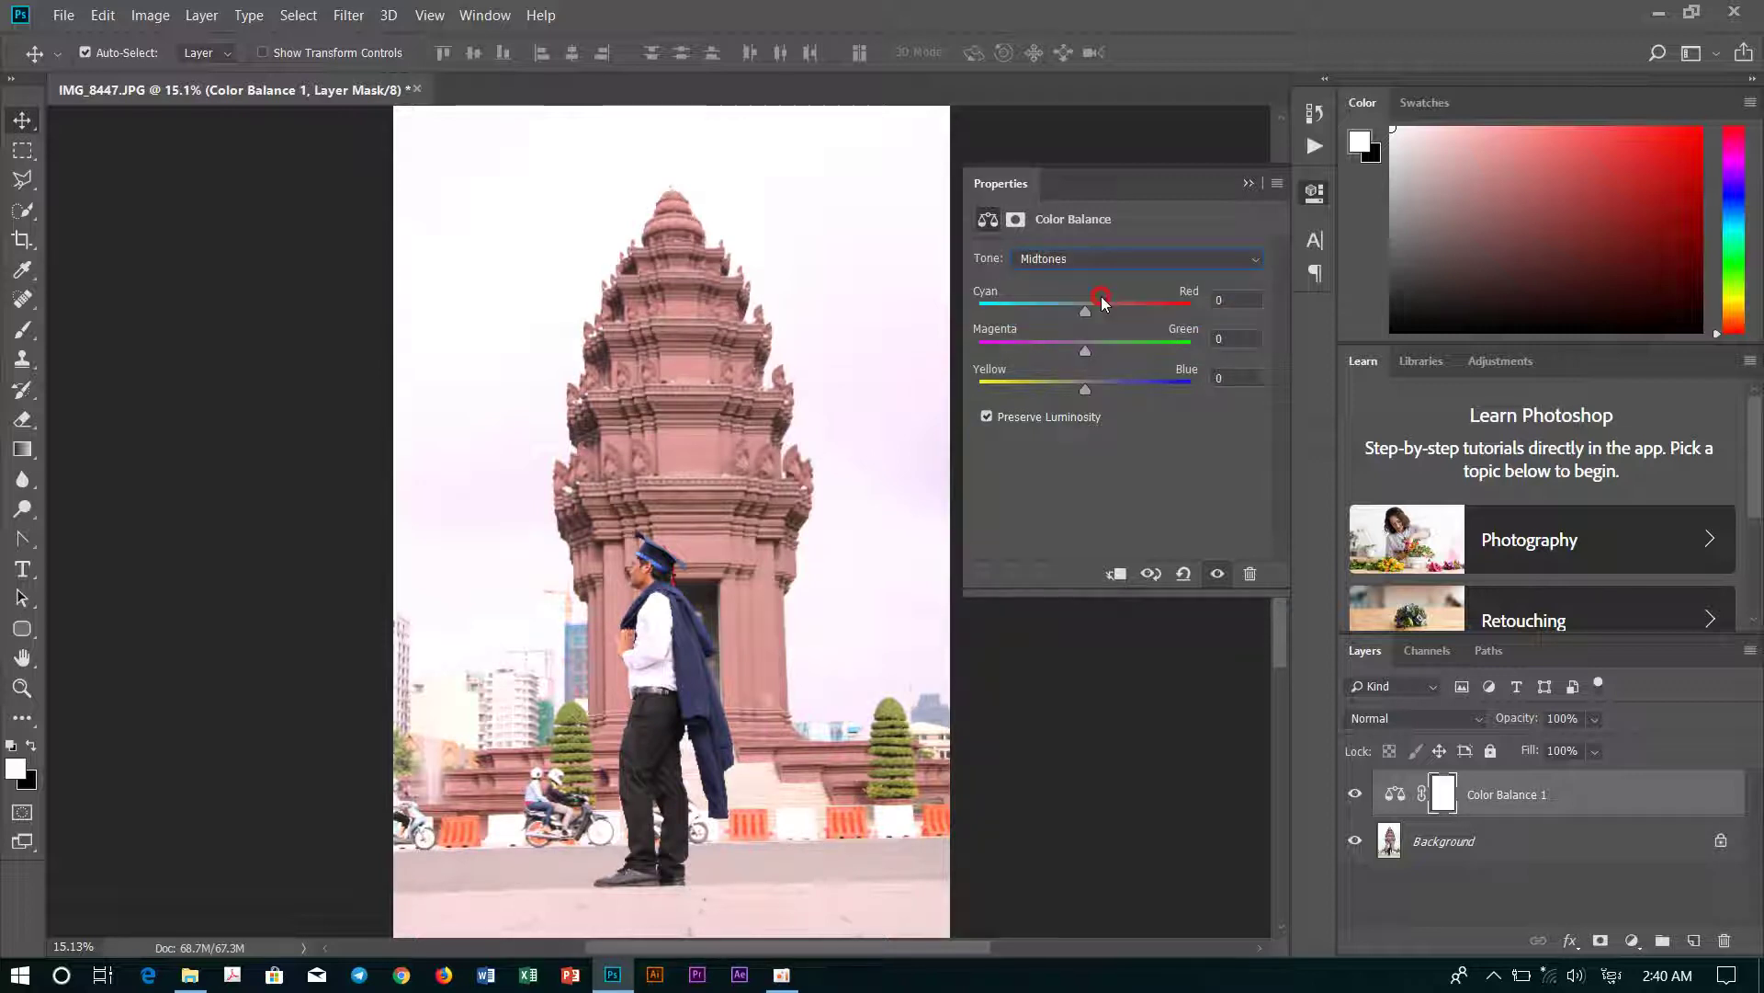
drag(1086, 312, 1112, 312)
click(1086, 352)
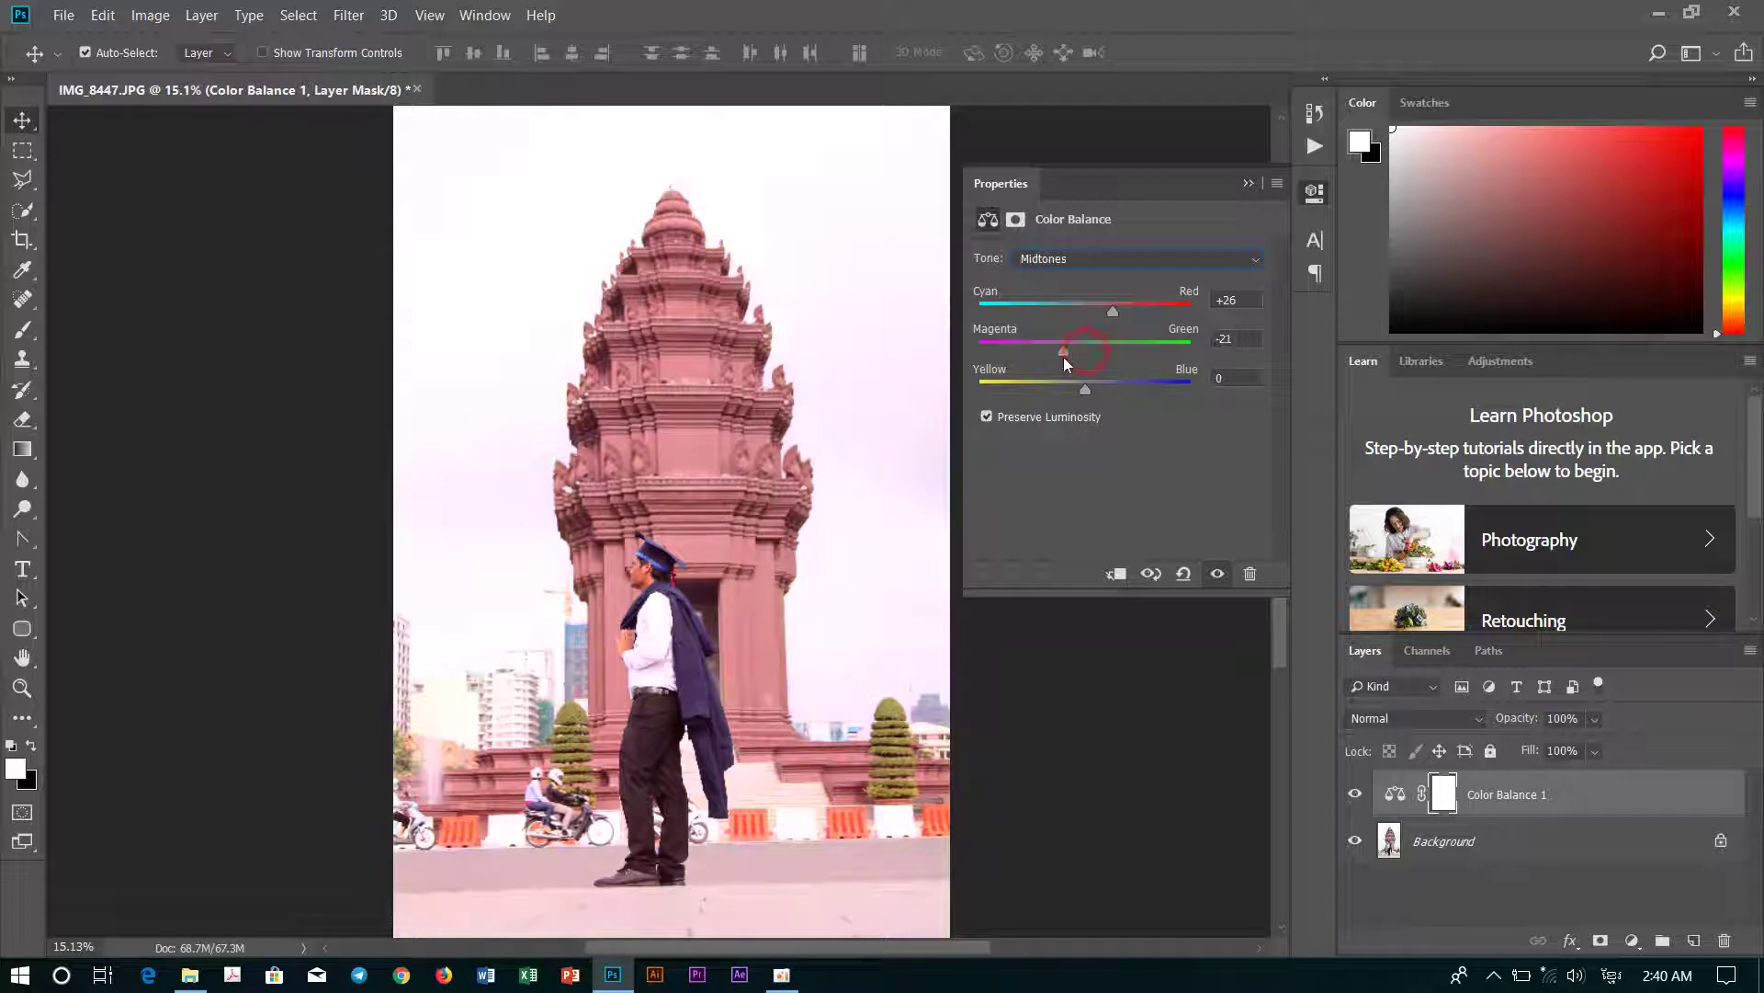
mouse_move(1086, 351)
mouse_down()
mouse_move(1084, 389)
mouse_move(1139, 399)
mouse_move(1081, 359)
mouse_move(1102, 364)
mouse_move(1095, 316)
mouse_move(1124, 324)
mouse_up()
- Collapse the Color Balance Properties panel and zoom out to fit the pink-tinted photo
click(804, 451)
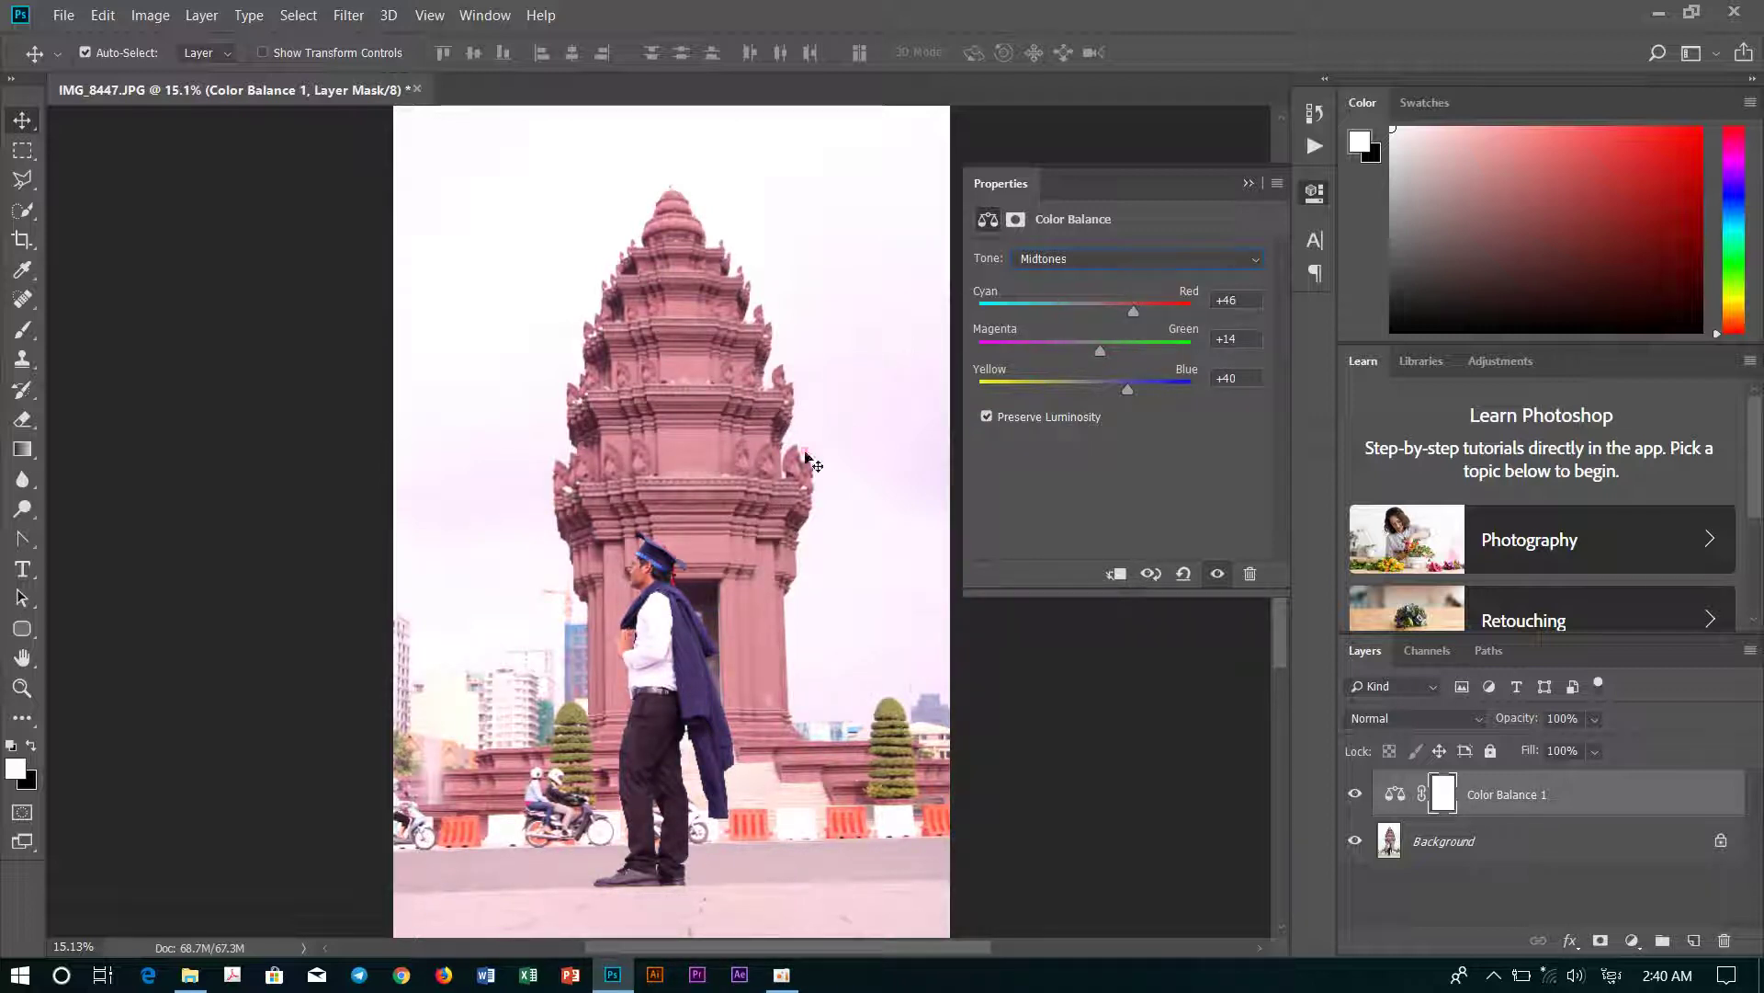
scroll(667, 511, up, 2)
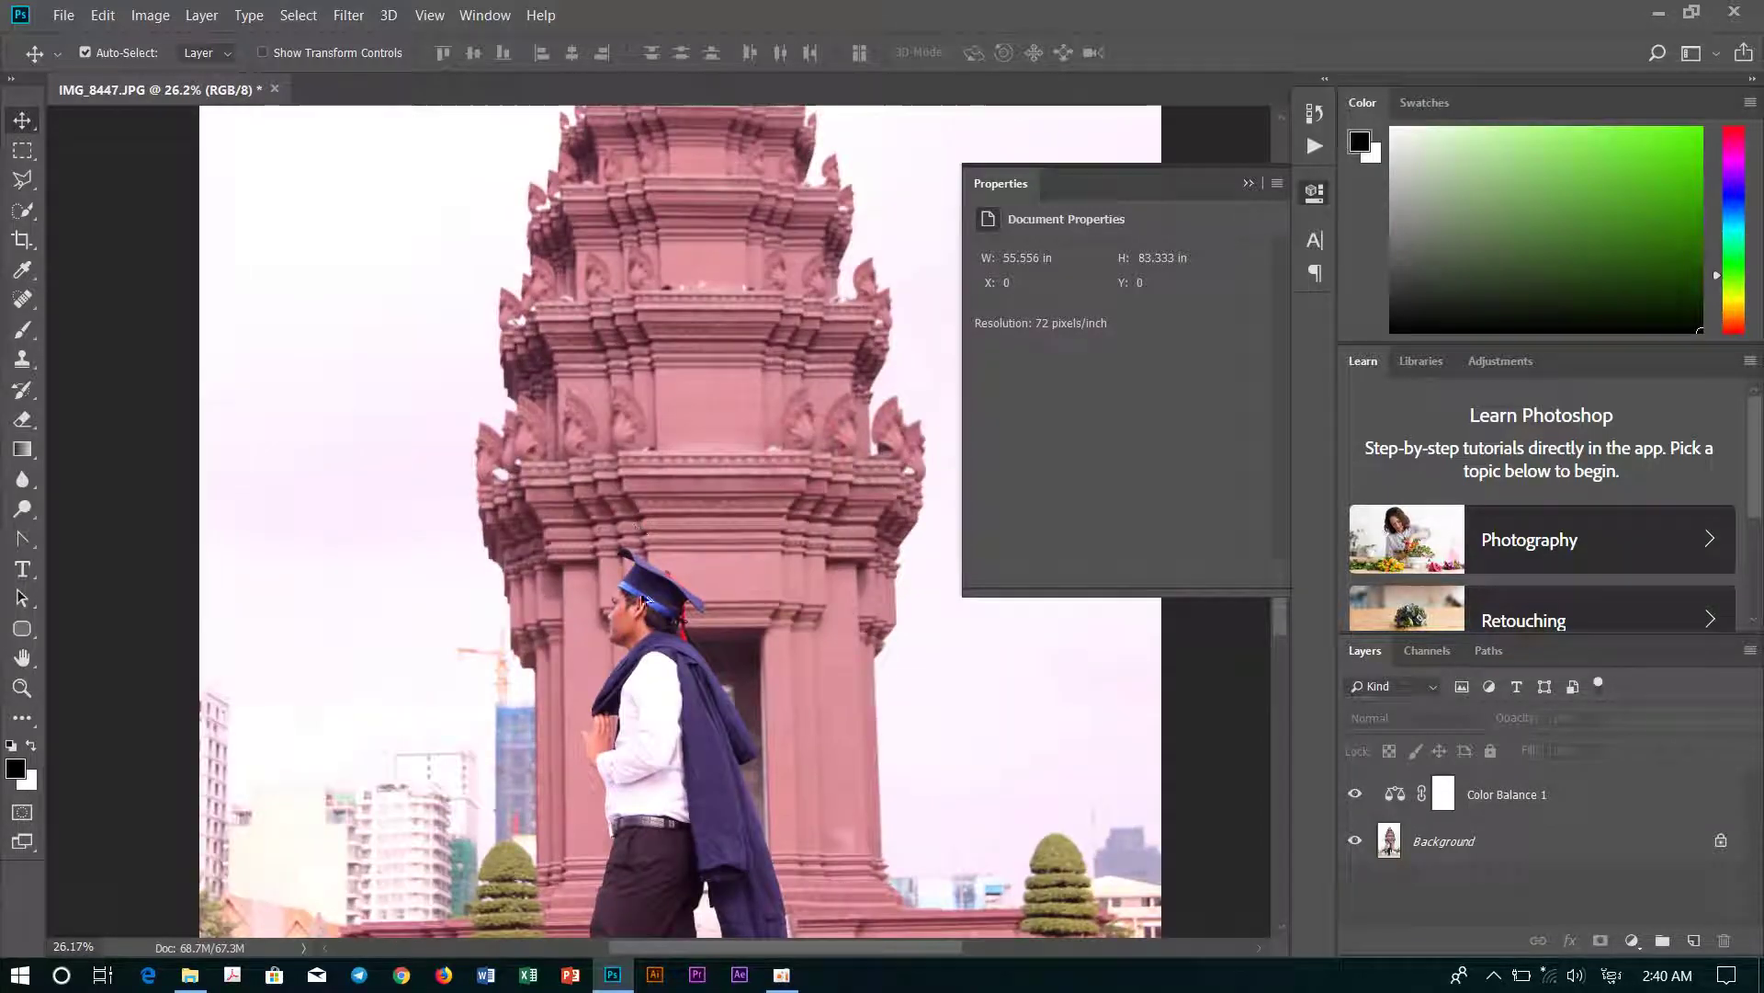
scroll(633, 604, up, 2)
scroll(671, 583, up, 1)
scroll(680, 570, up, 1)
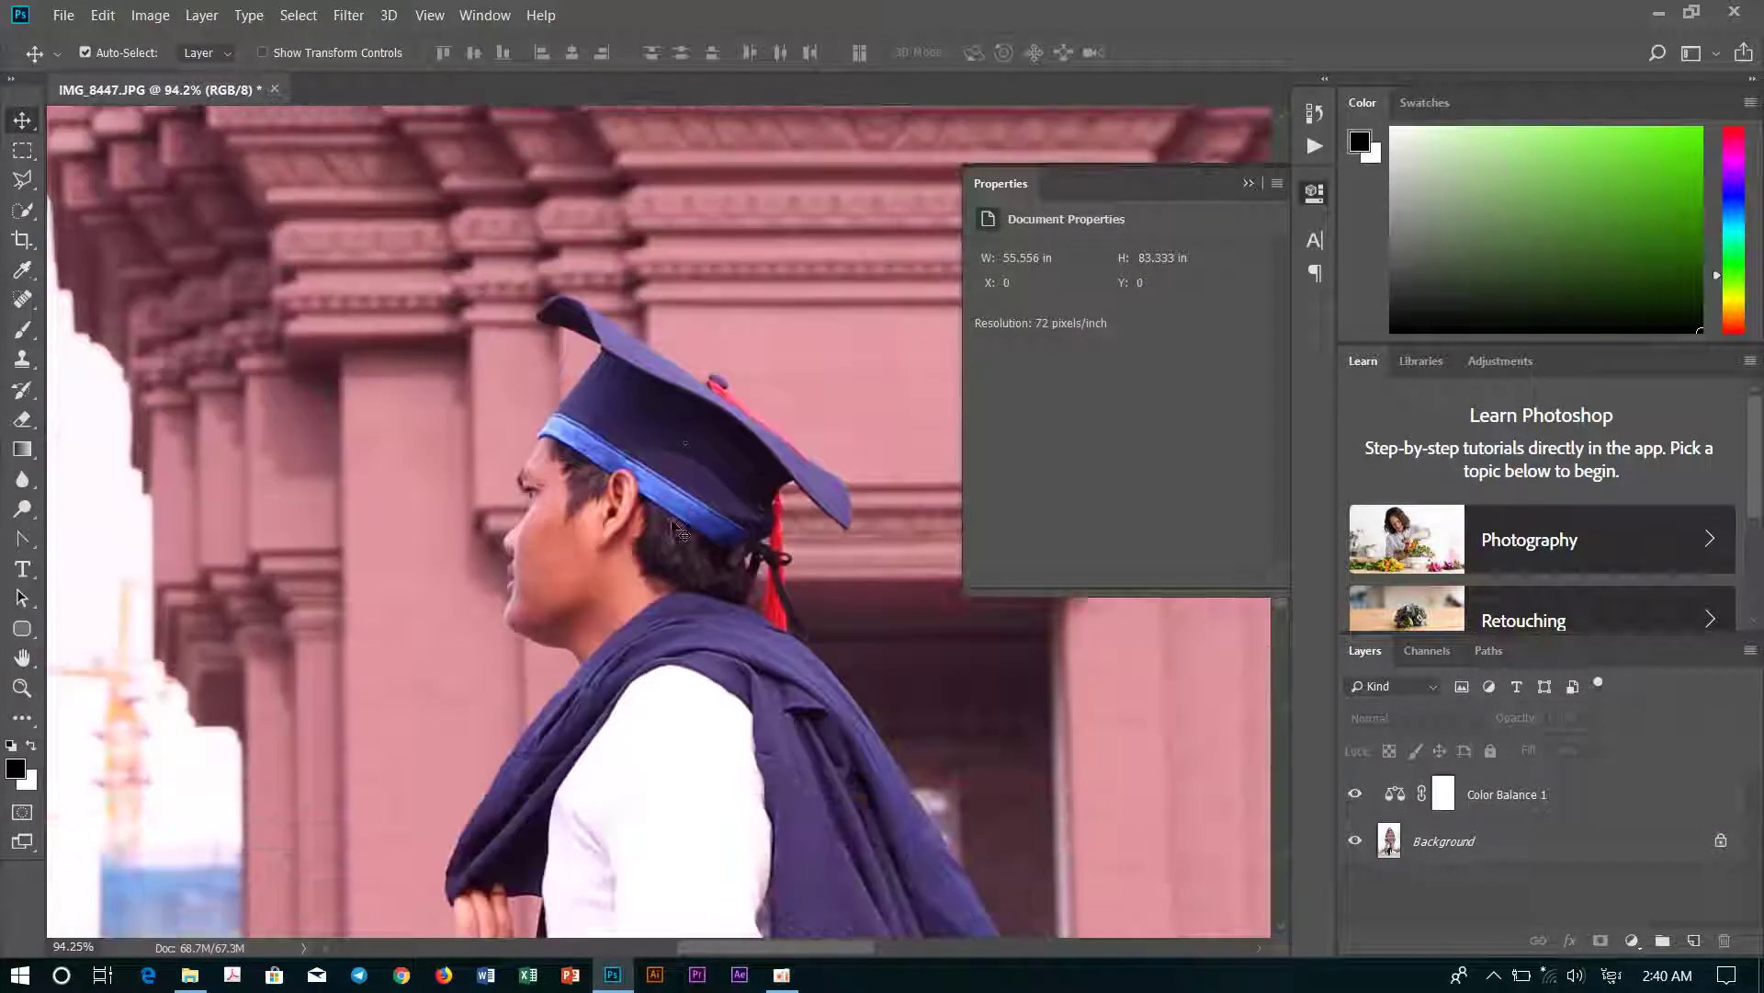
scroll(680, 533, up, 1)
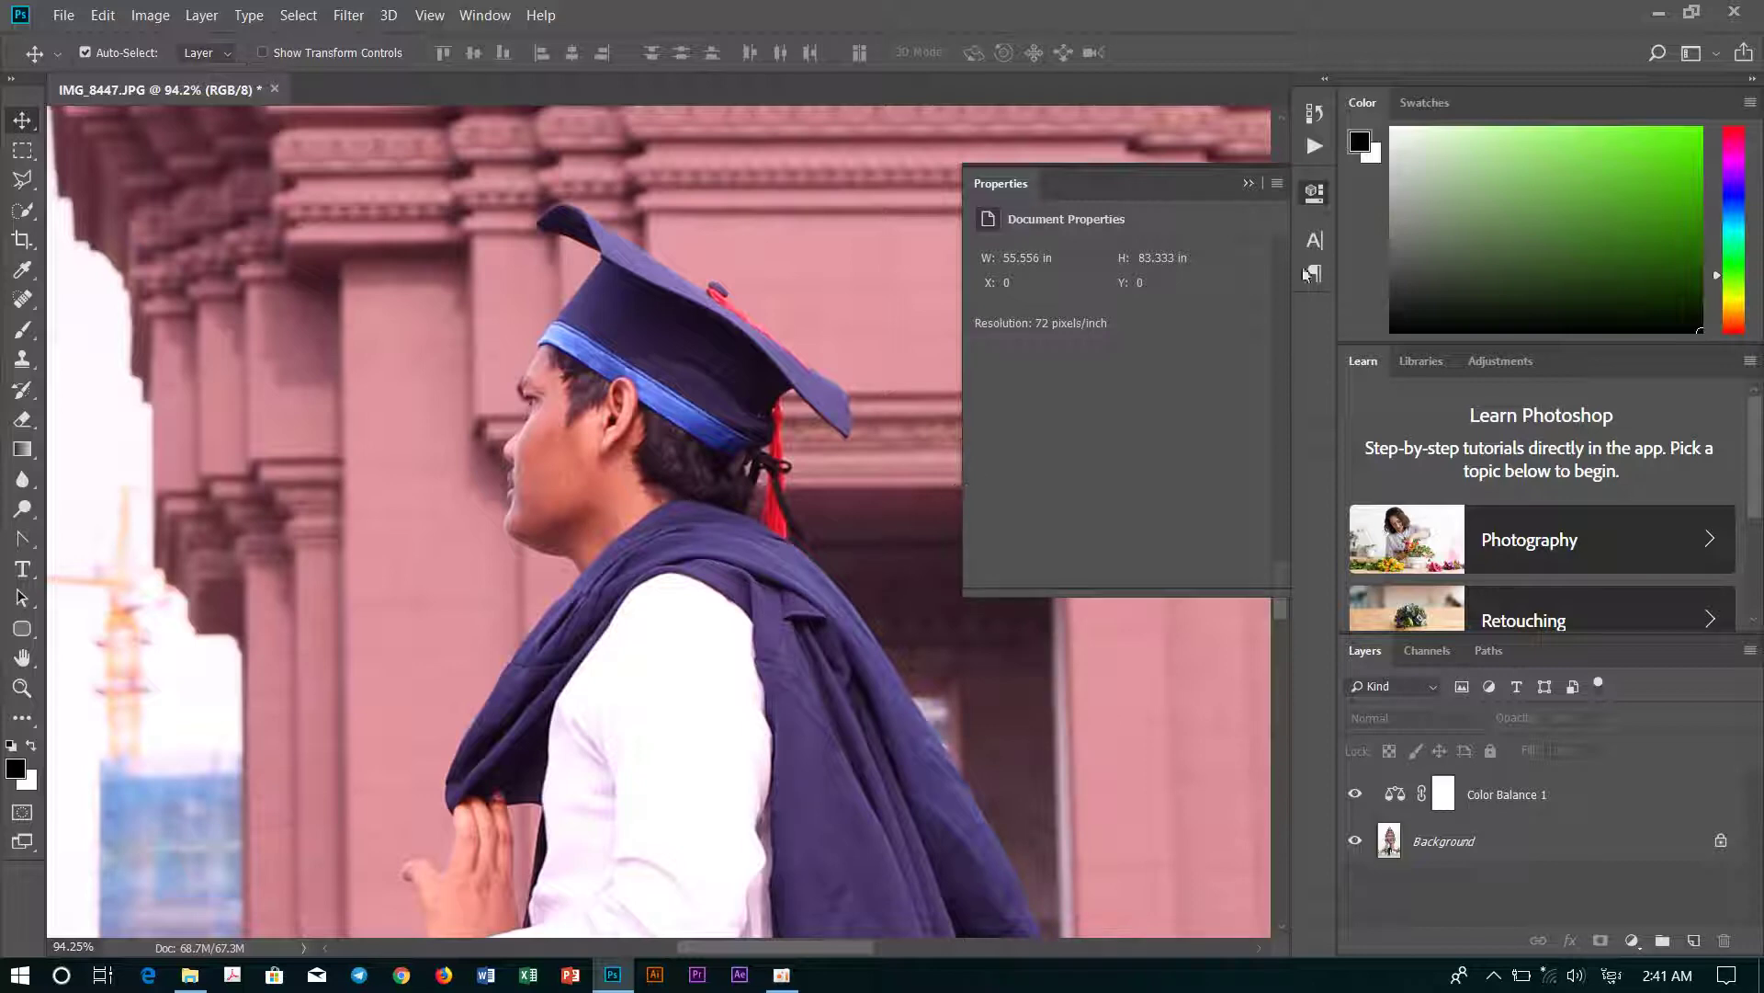
click(1252, 181)
scroll(772, 386, down, 5)
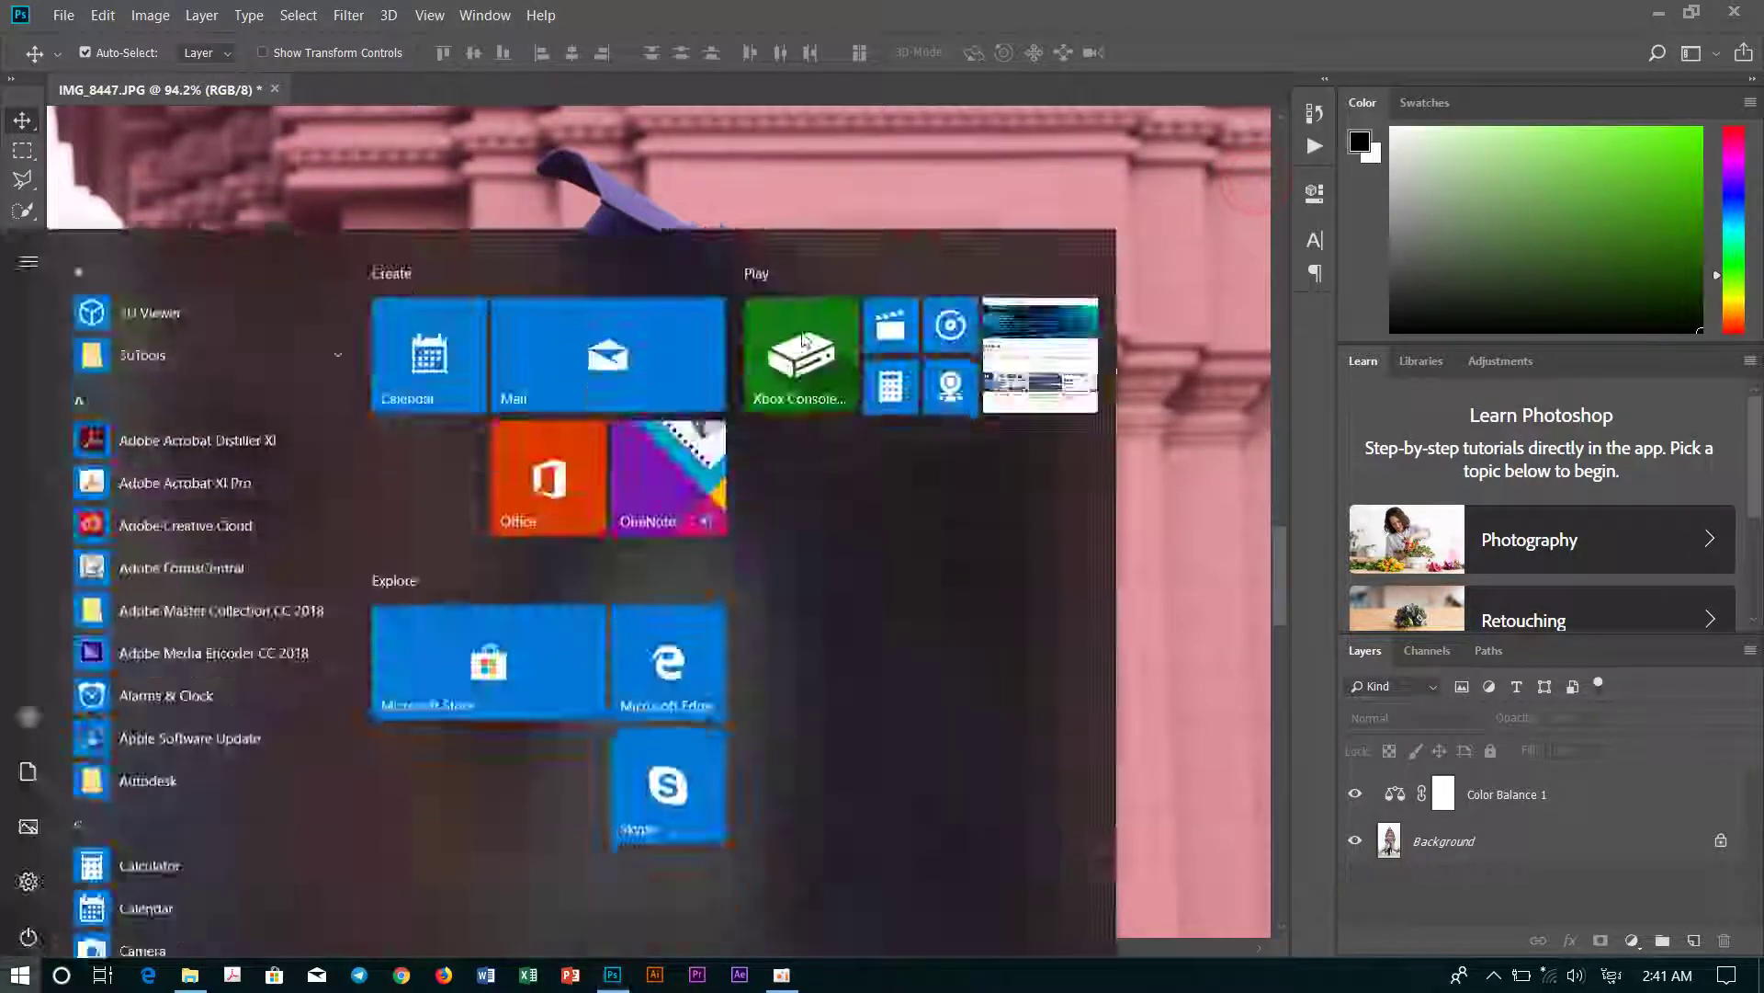
scroll(721, 445, down, 2)
scroll(744, 358, down, 2)
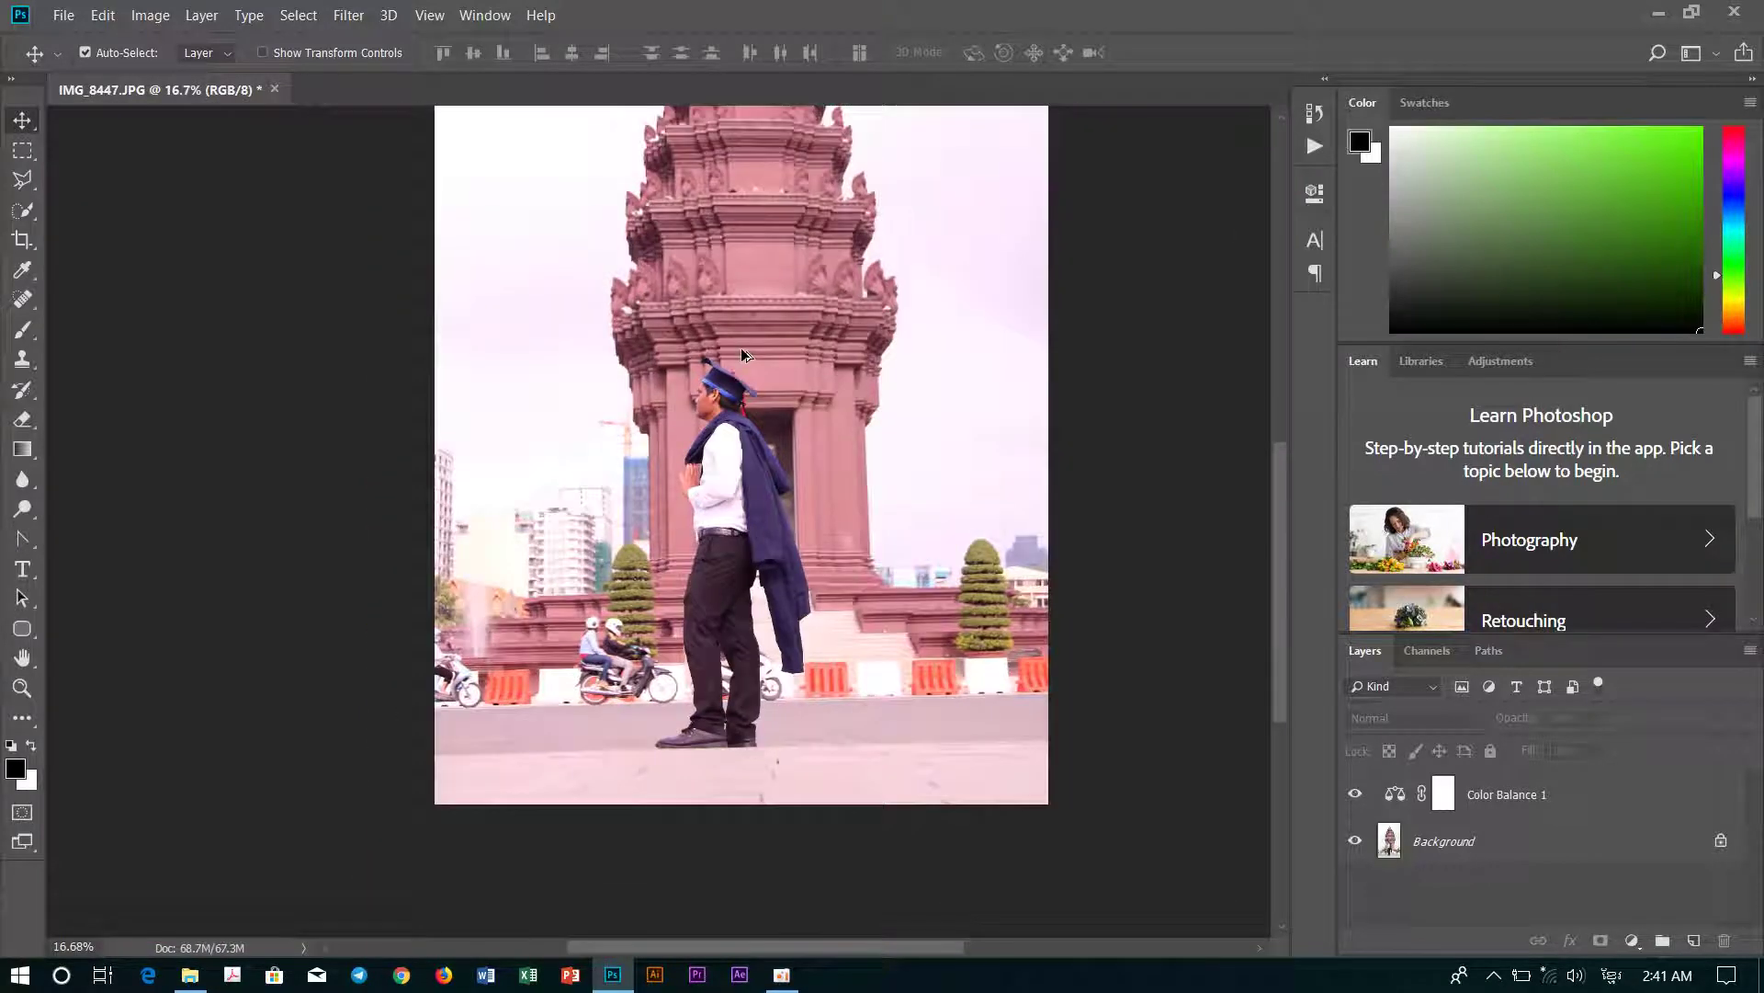
scroll(790, 250, down, 1)
scroll(635, 551, up, 2)
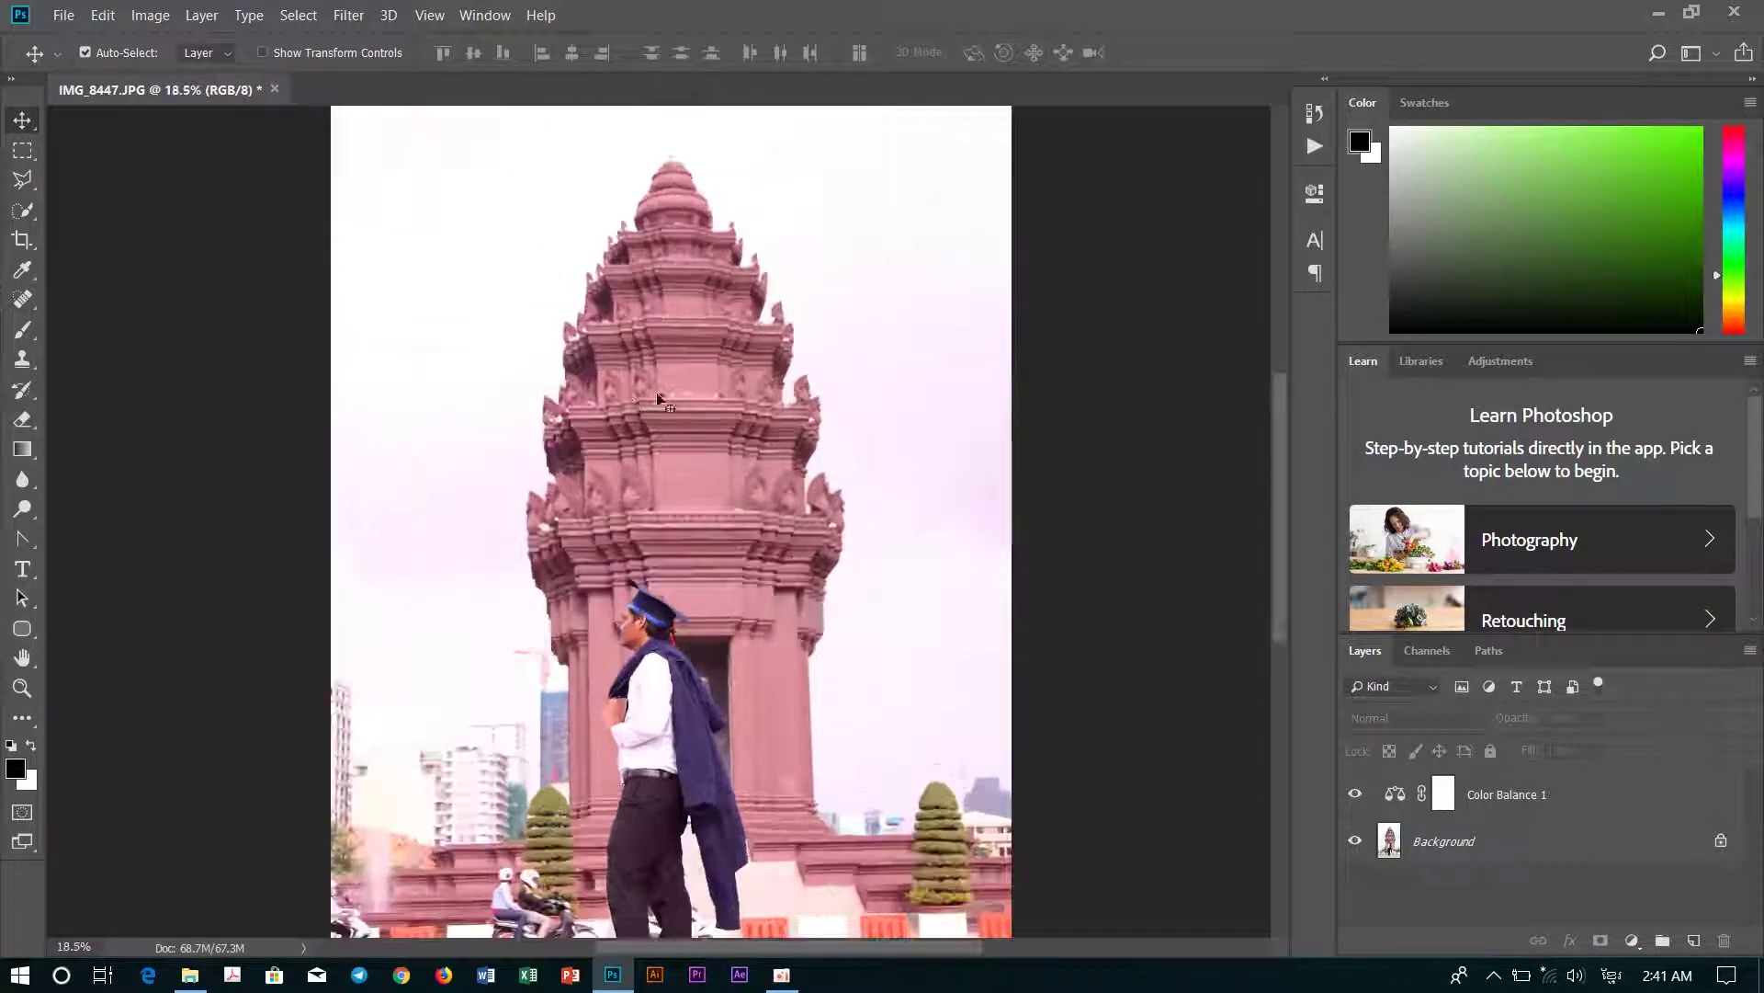
- Try a Black & White adjustment layer, then delete it to keep the pink grade
click(1632, 940)
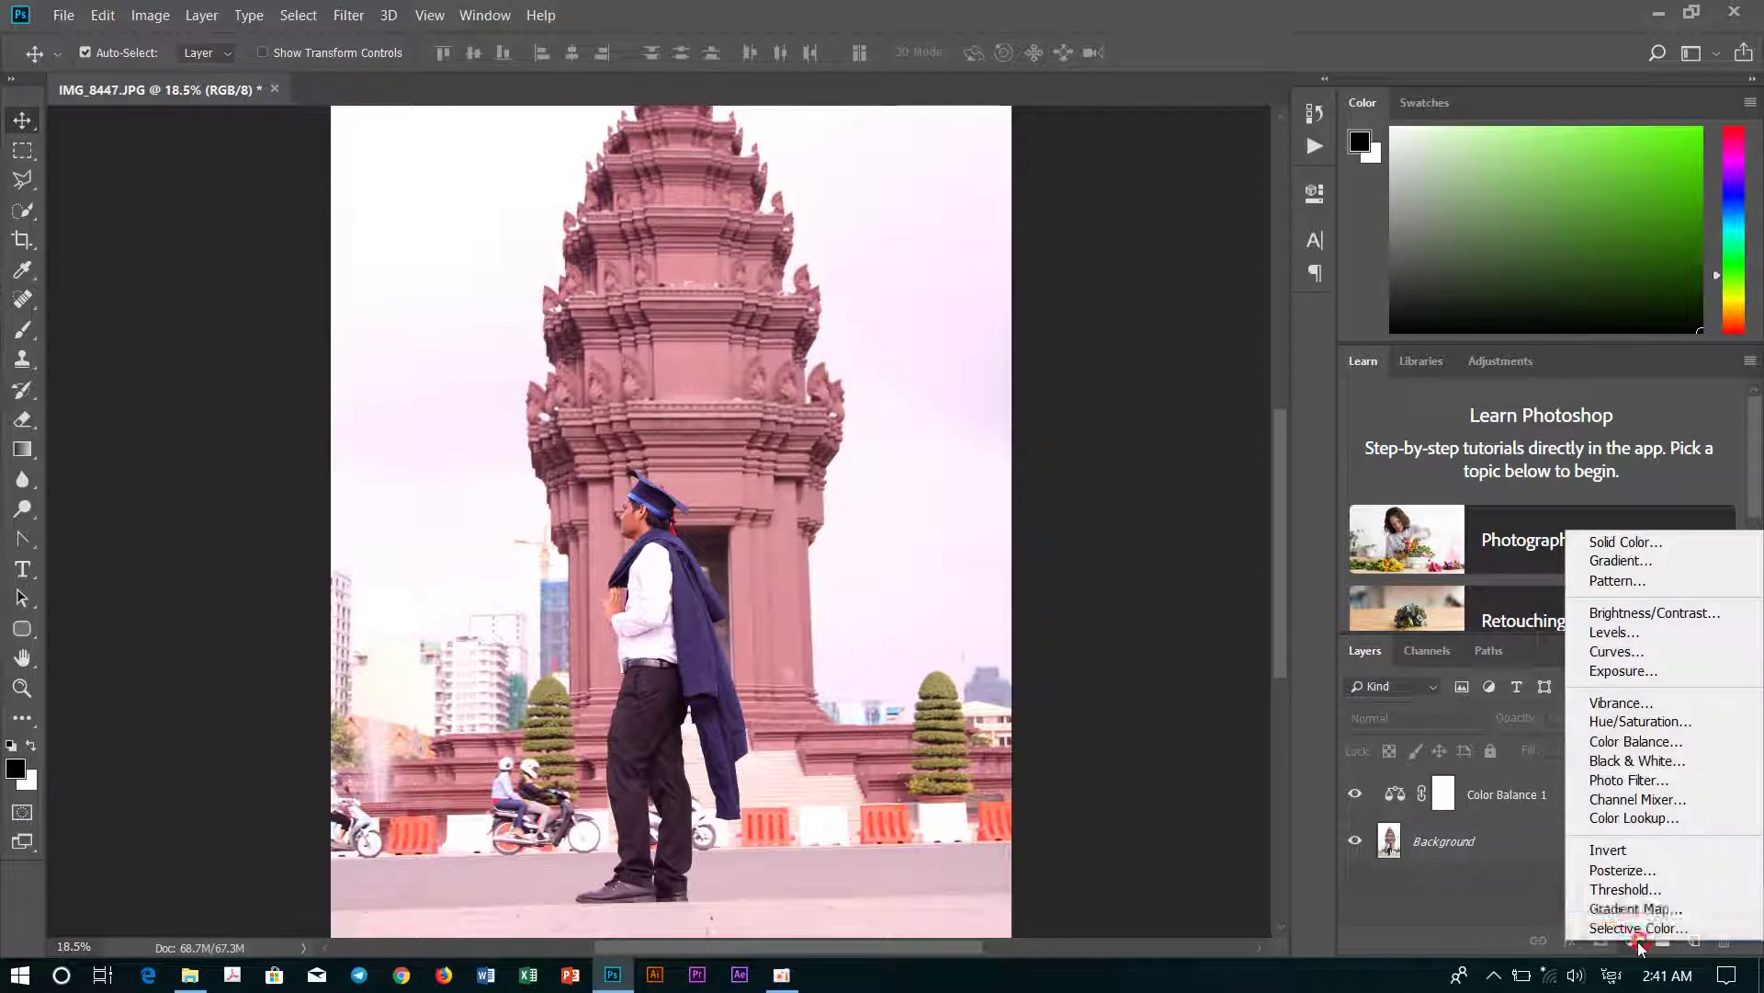
click(1636, 761)
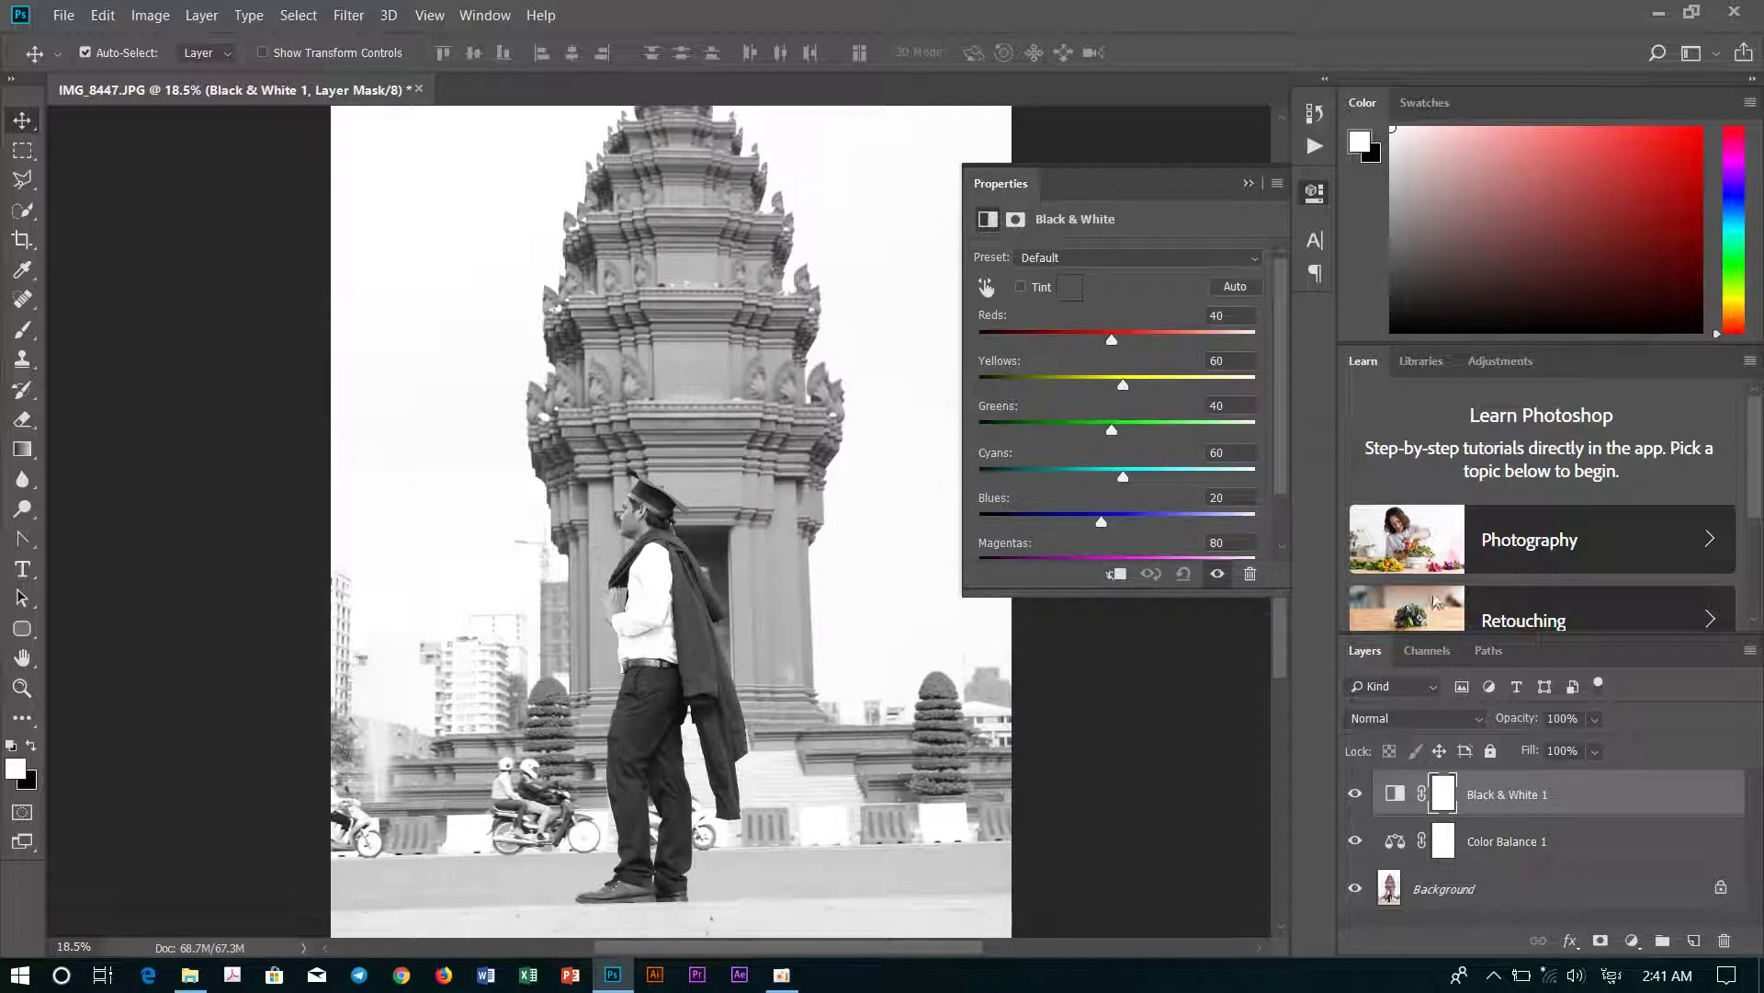
key(Delete)
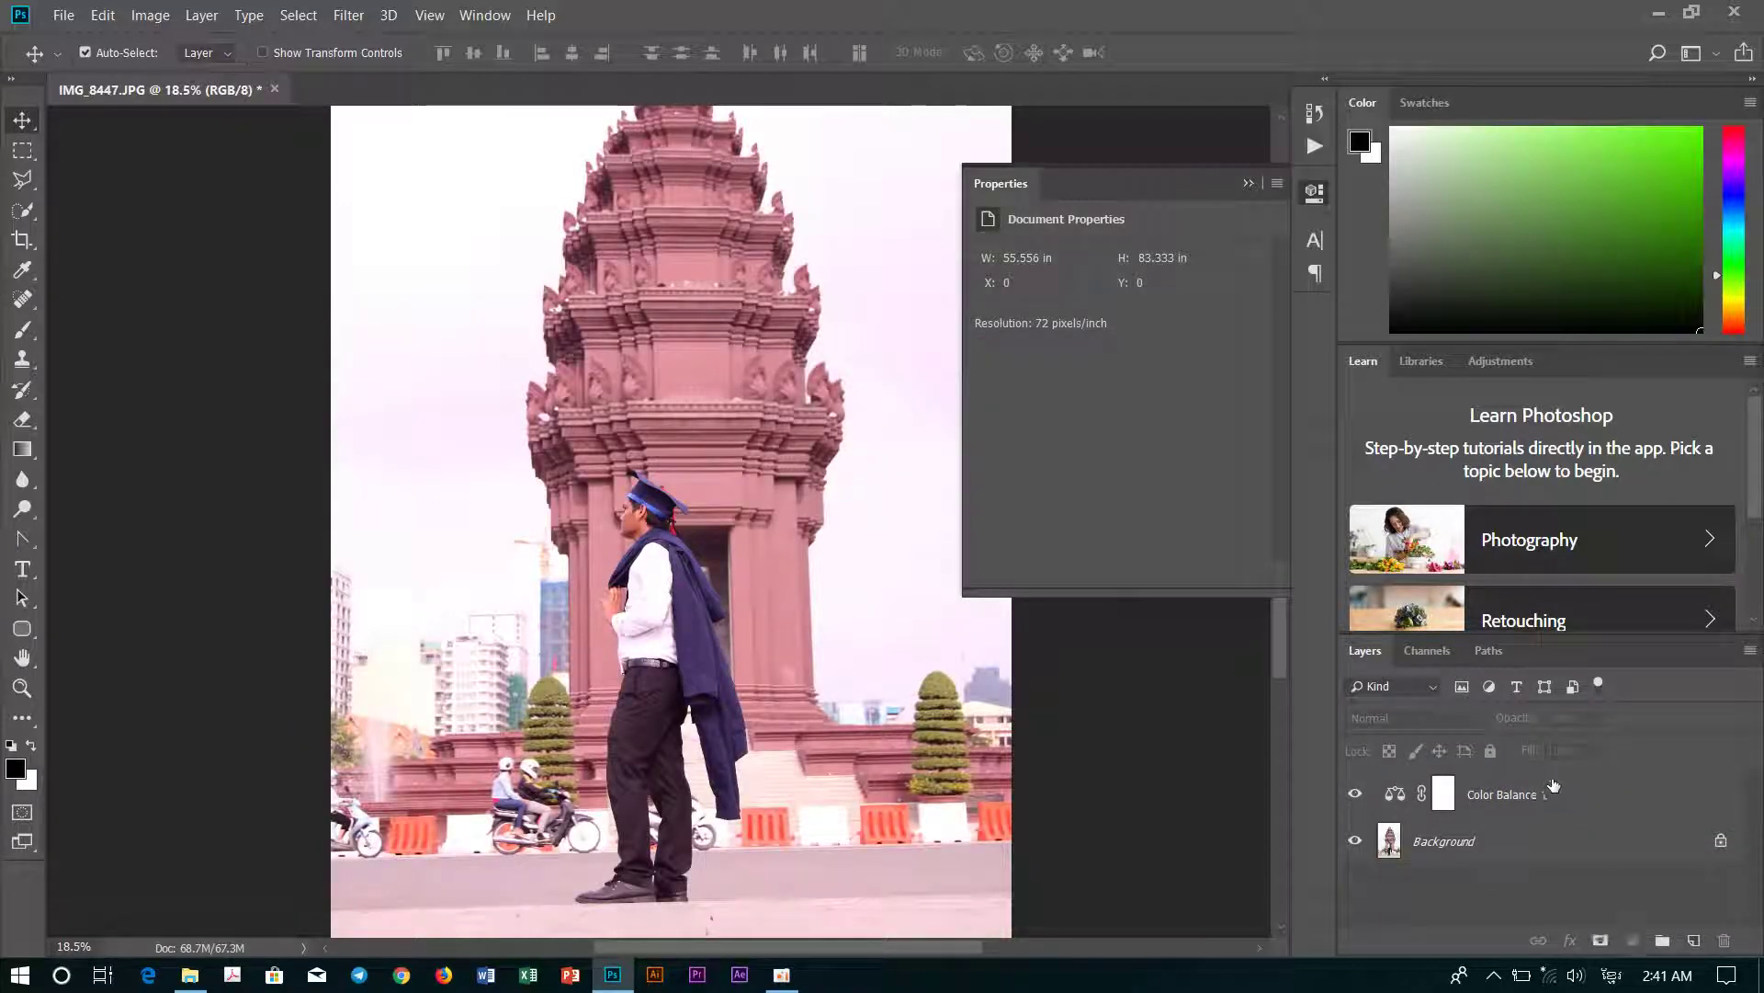
click(1553, 787)
click(1544, 901)
- Add a Brightness/Contrast layer with brightness -39 and contrast 23
click(1633, 940)
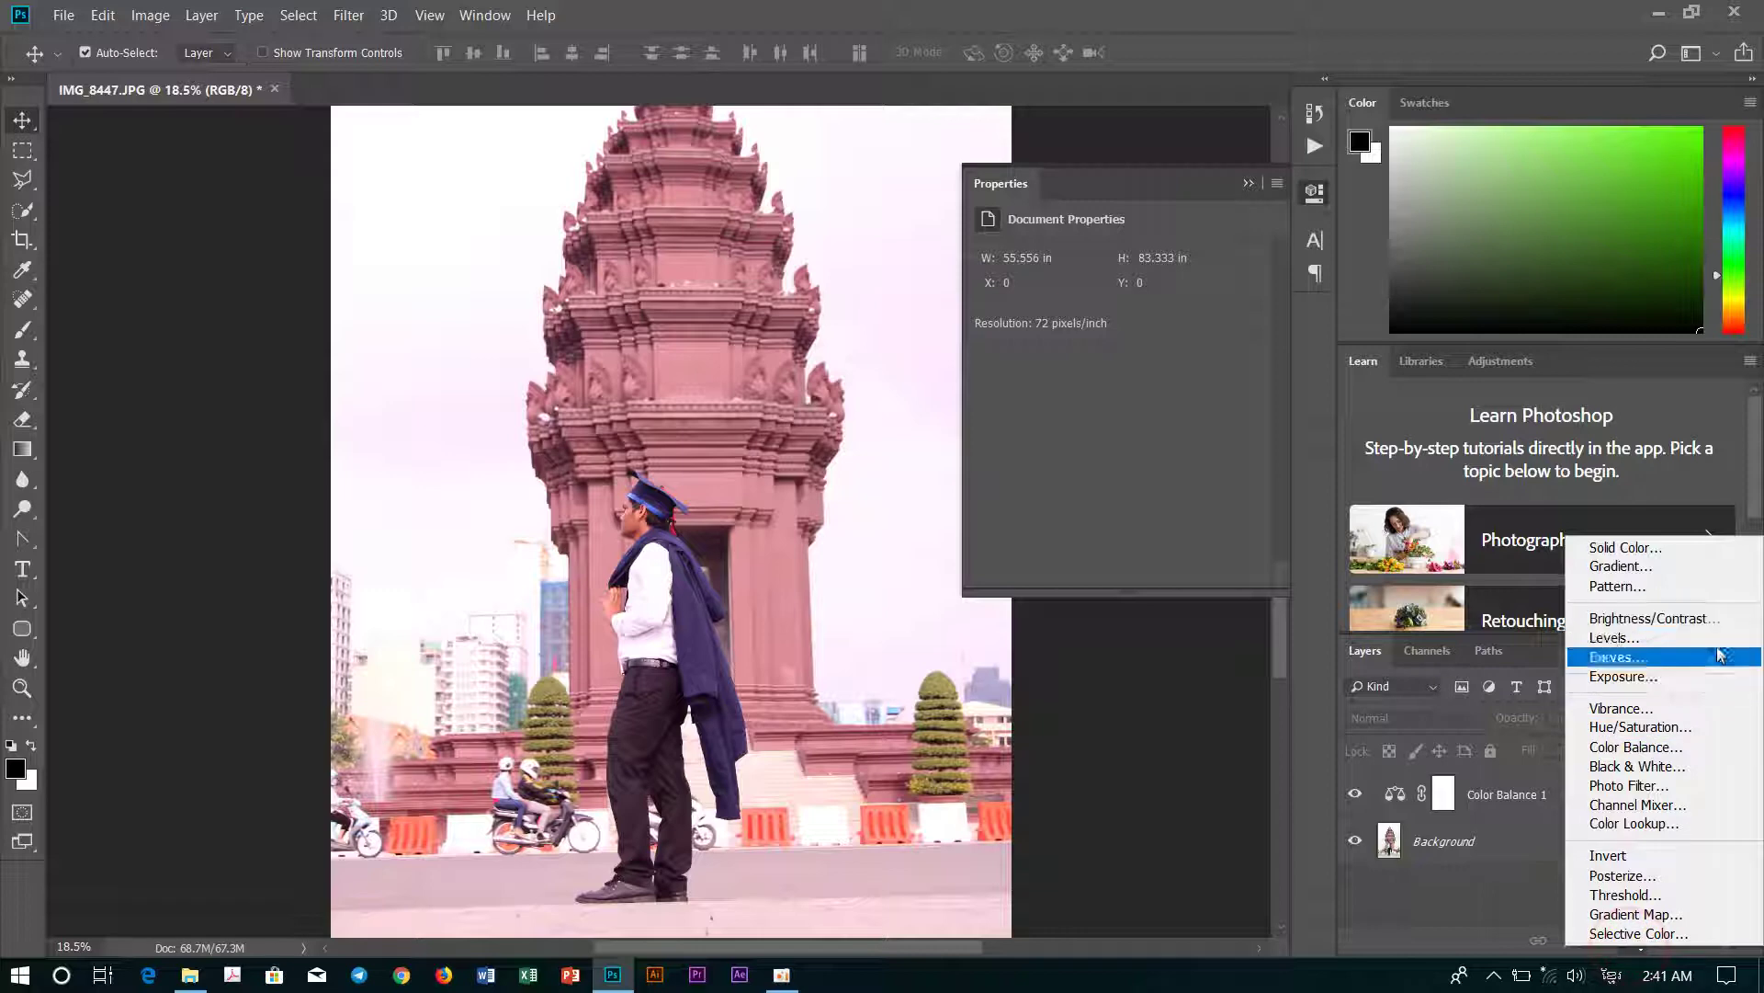
click(1671, 621)
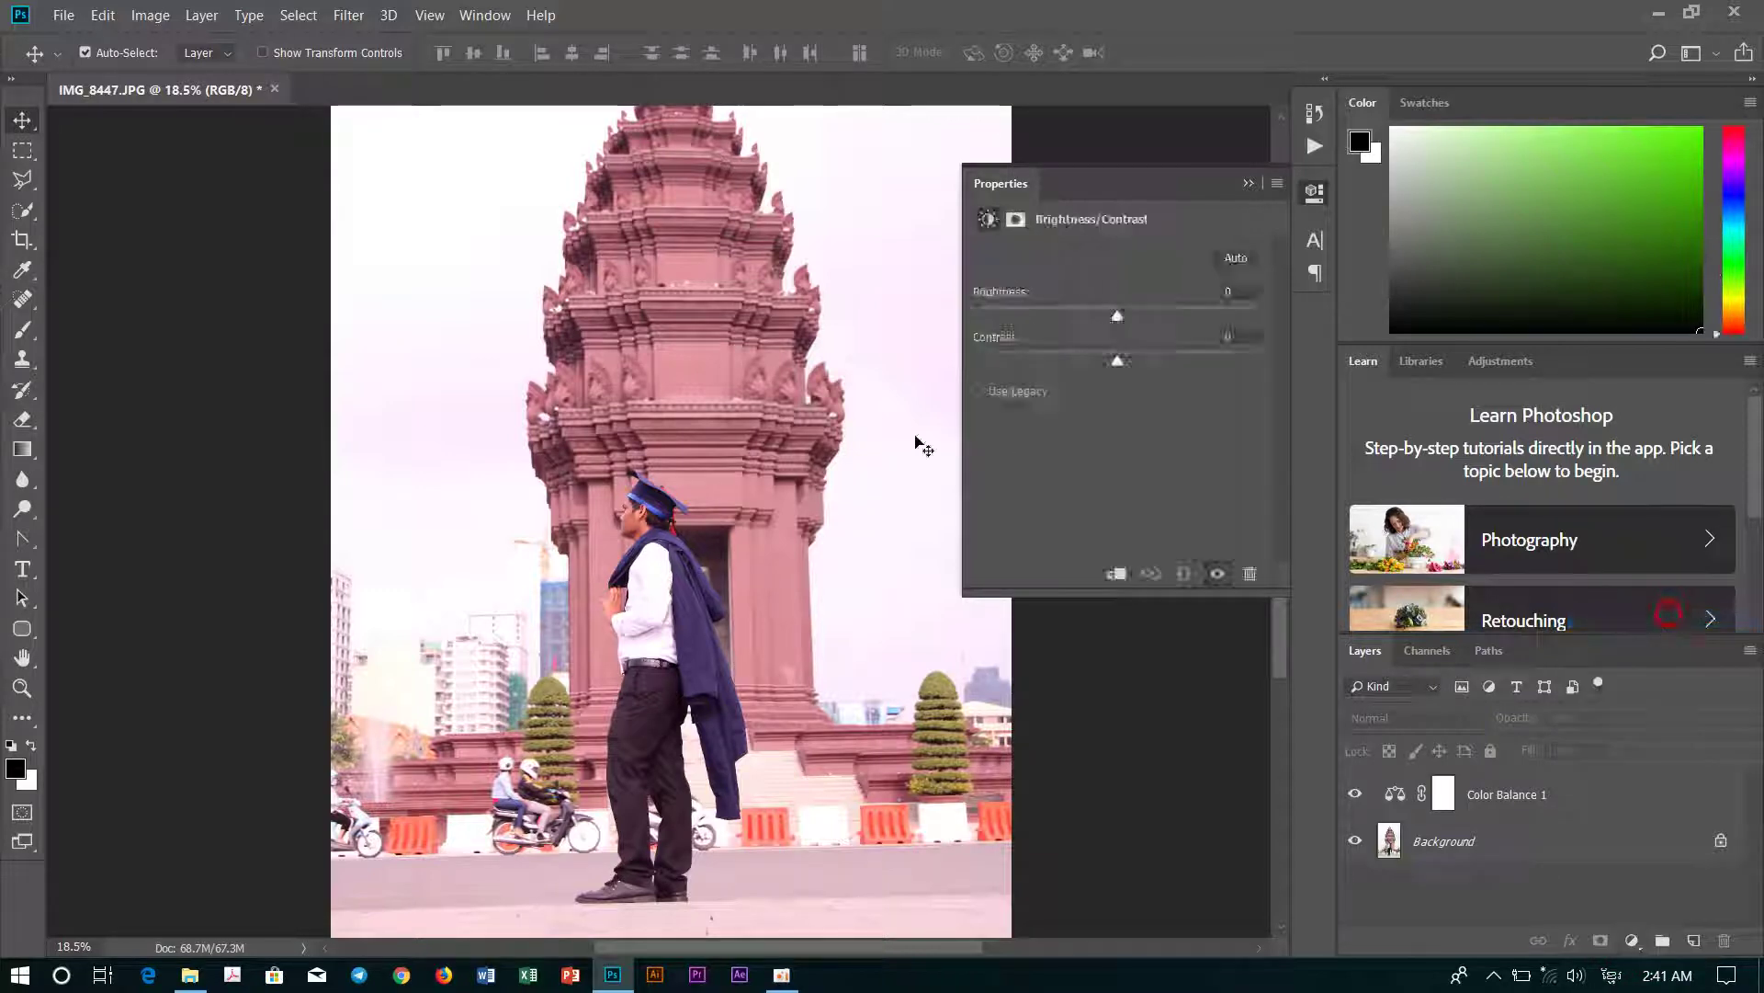
mouse_move(1115, 319)
mouse_down()
mouse_move(1151, 322)
mouse_move(1098, 322)
mouse_move(1104, 362)
mouse_move(1149, 377)
mouse_move(1063, 386)
mouse_move(1148, 377)
mouse_up()
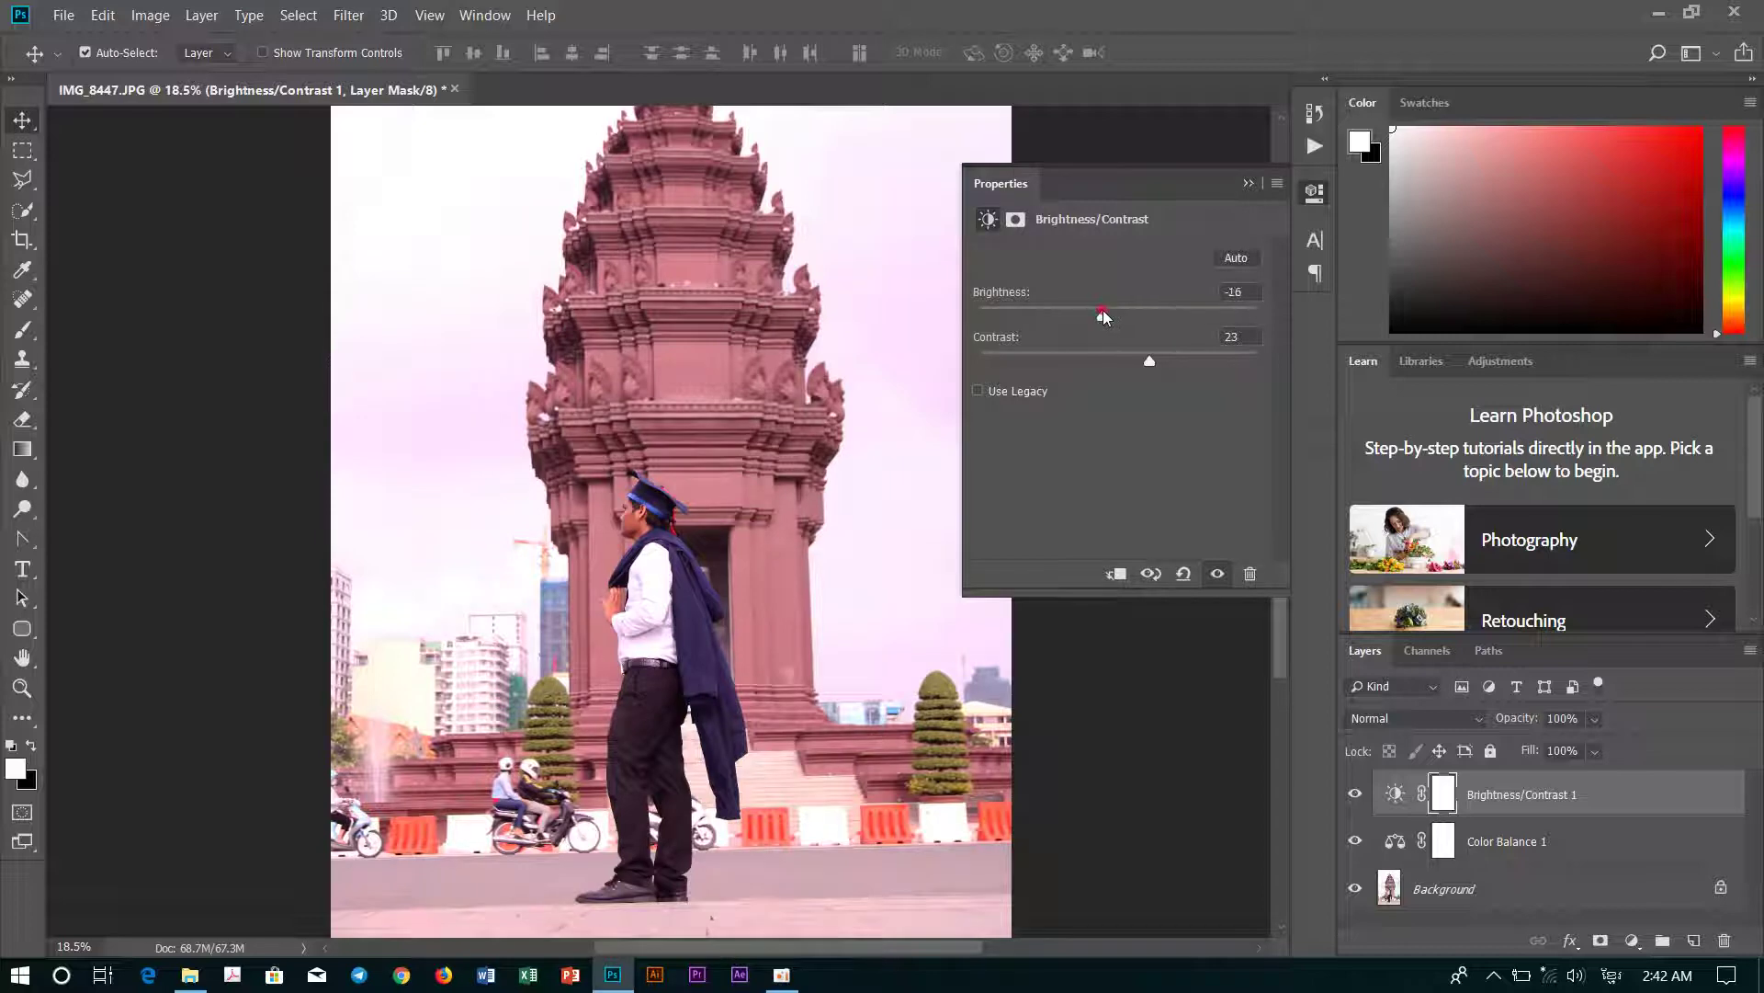
mouse_move(1122, 317)
mouse_down()
mouse_move(1083, 329)
mouse_move(1099, 368)
mouse_move(1138, 372)
mouse_up()
click(1247, 183)
- Zoom in and out to check the darker, higher-contrast photo
scroll(1244, 178, down, 1)
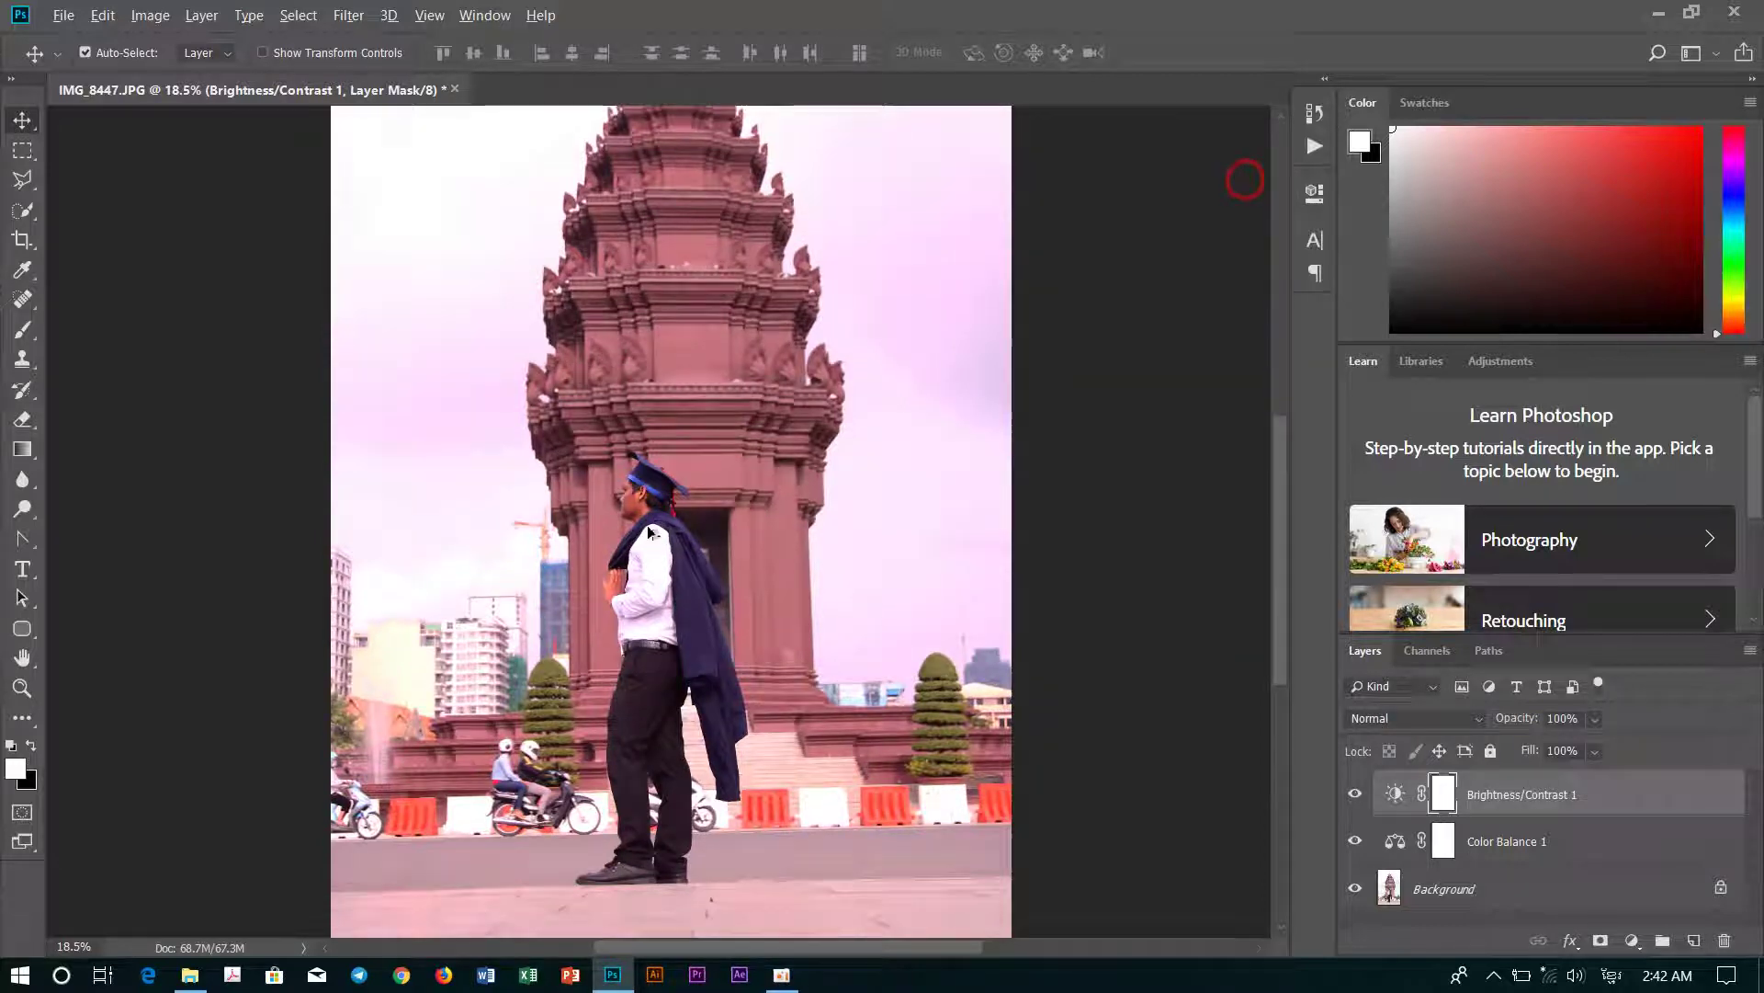
scroll(1244, 177, down, 1)
scroll(634, 527, up, 3)
scroll(634, 527, up, 2)
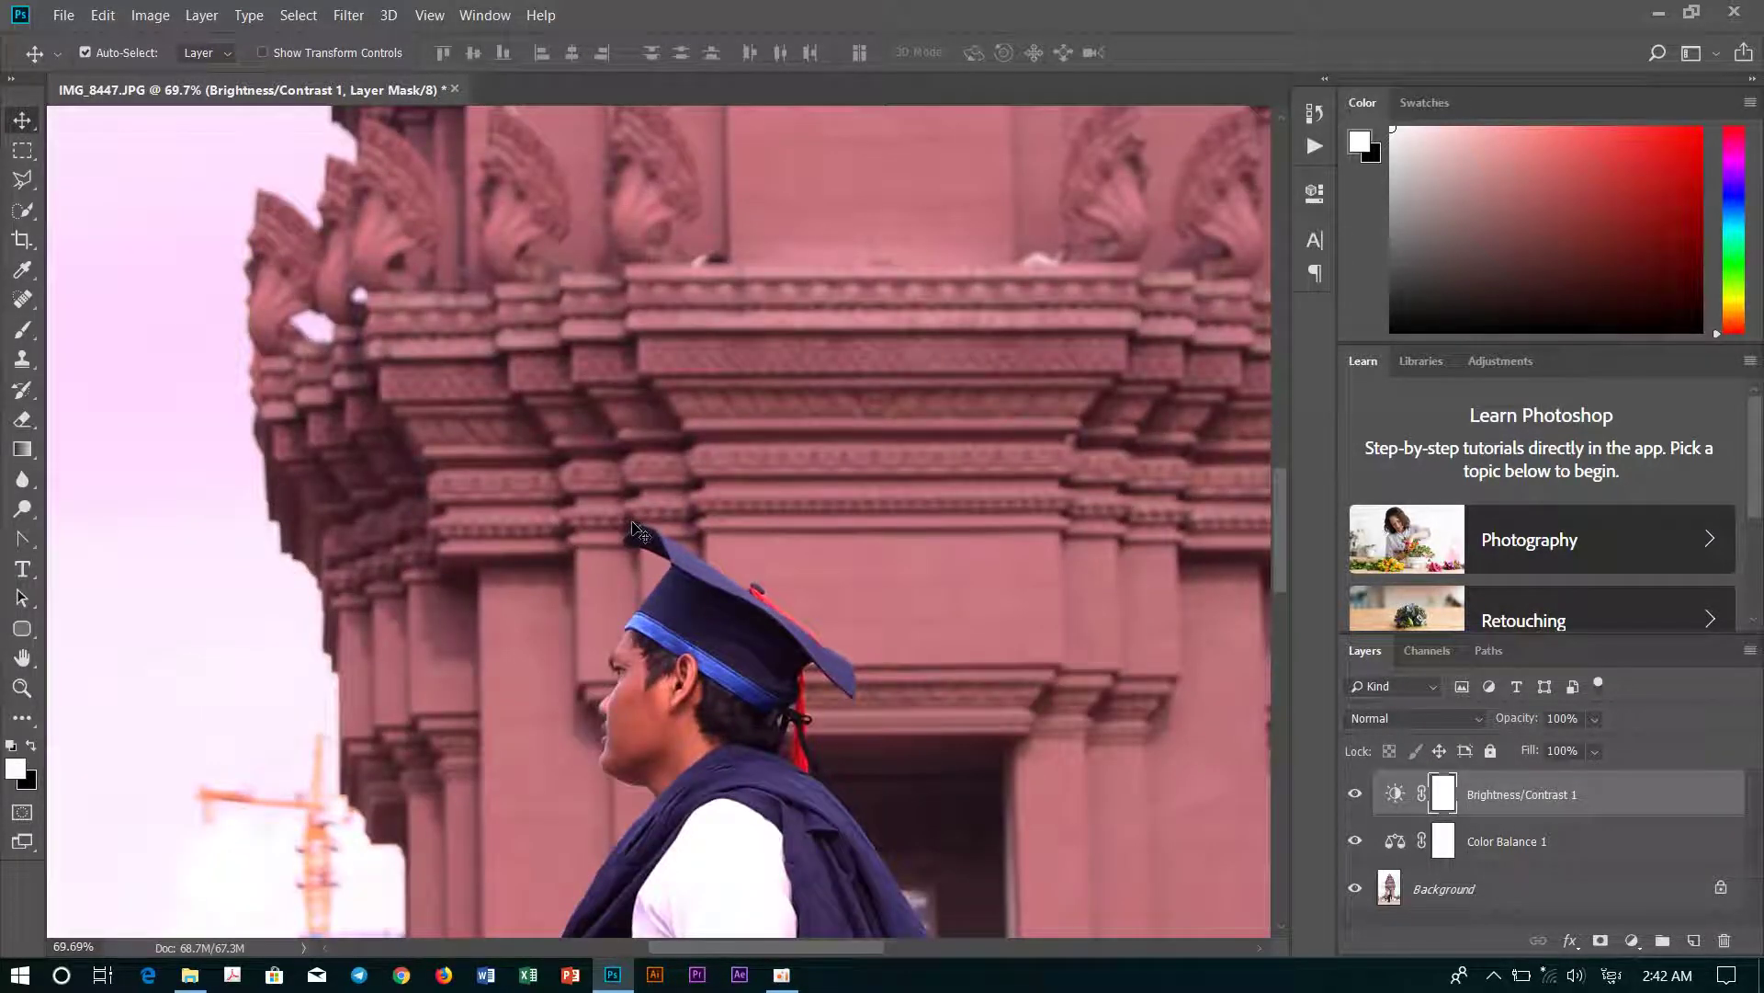
scroll(634, 531, down, 2)
scroll(614, 505, down, 2)
scroll(614, 505, down, 1)
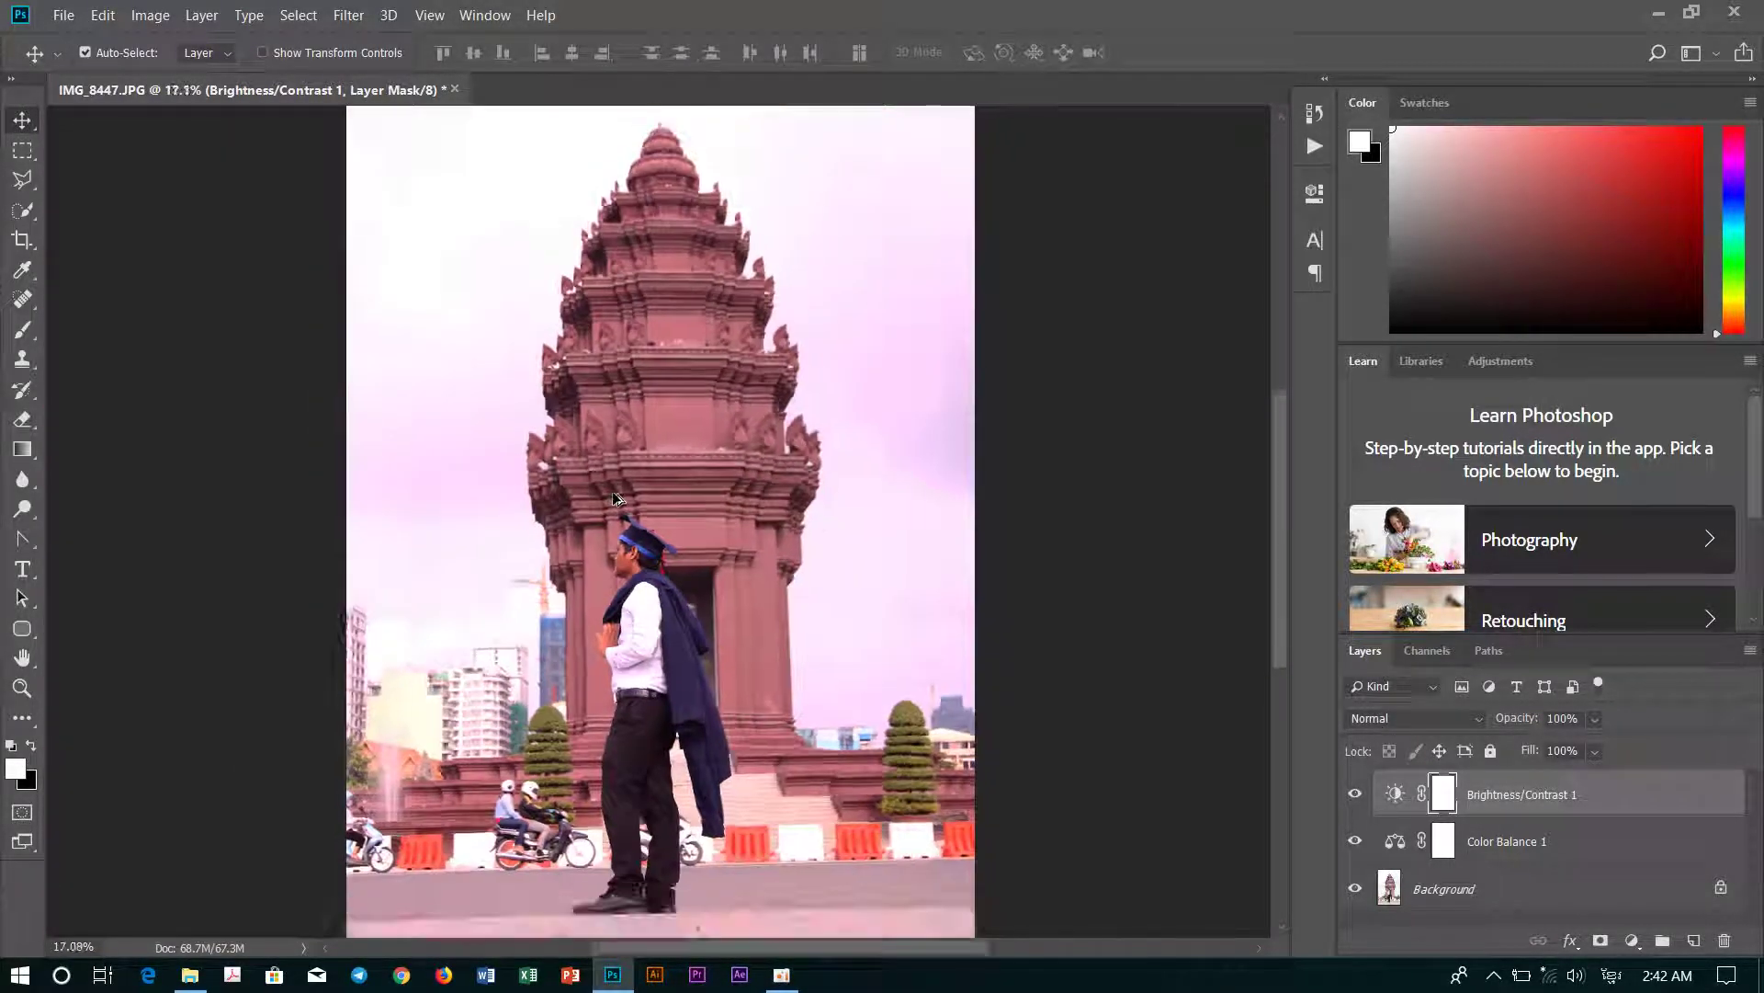
scroll(641, 365, down, 1)
scroll(640, 365, up, 2)
scroll(652, 370, down, 3)
scroll(660, 396, up, 1)
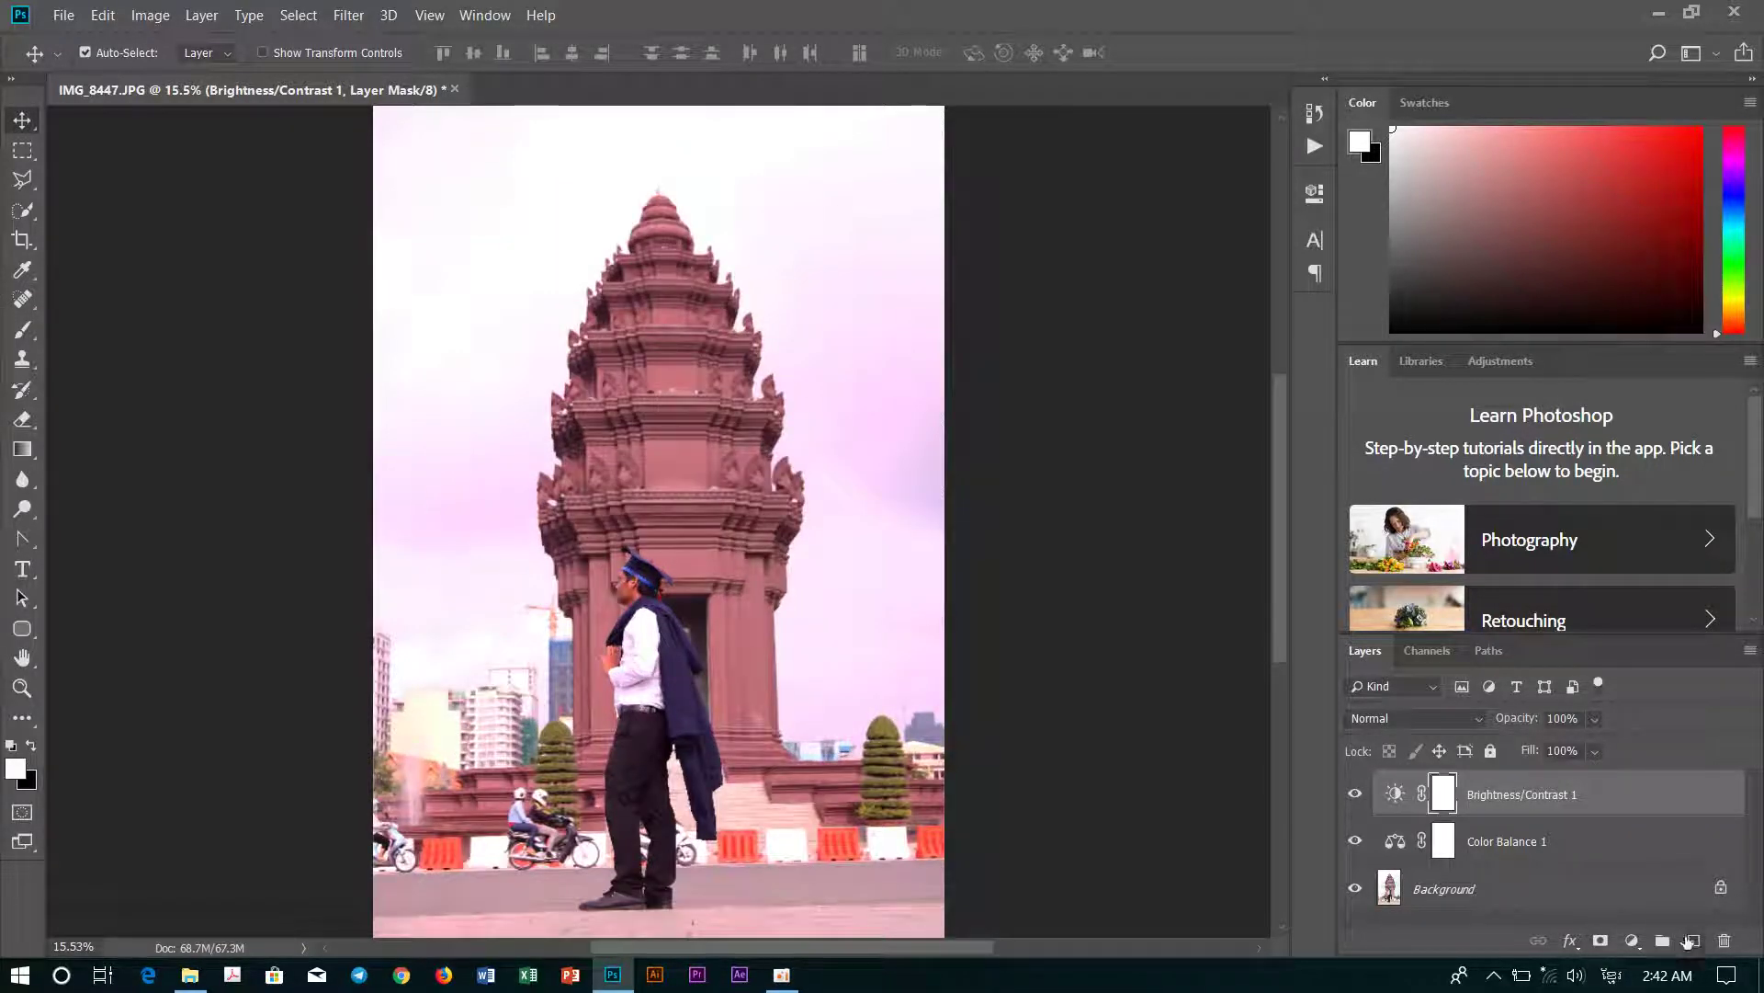
- Add a Hue/Saturation layer with hue -2, saturation +12 and lightness -15
click(1635, 943)
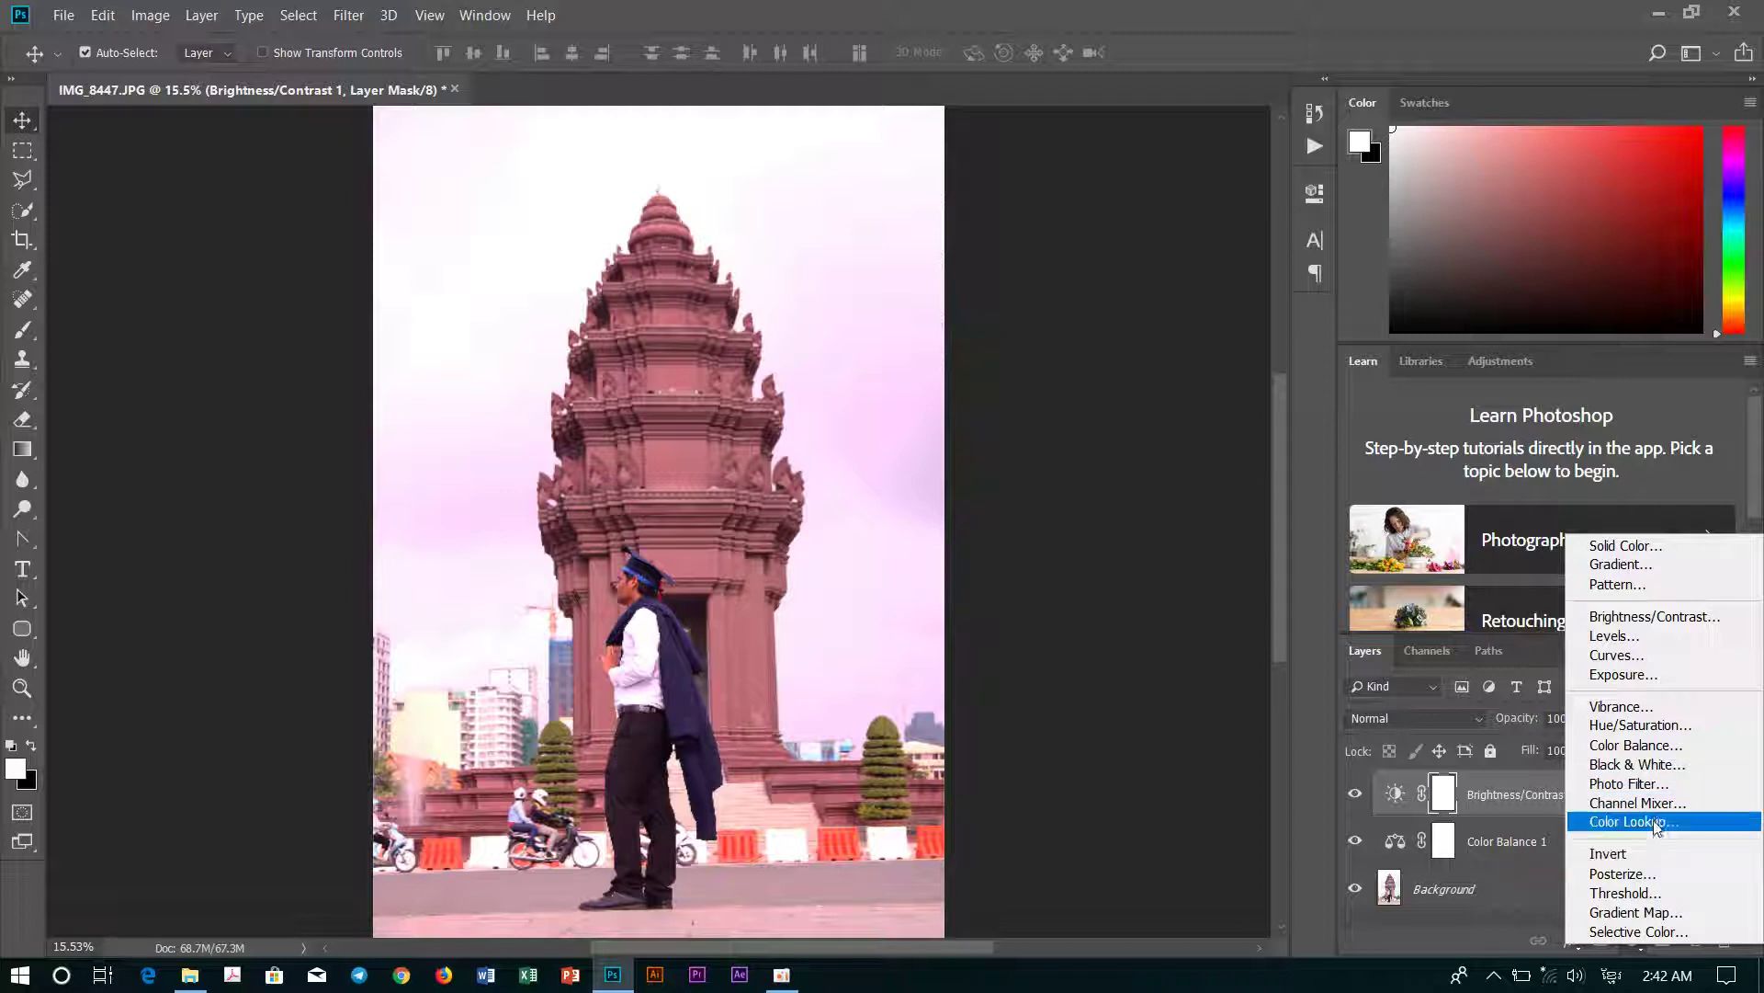
click(1664, 726)
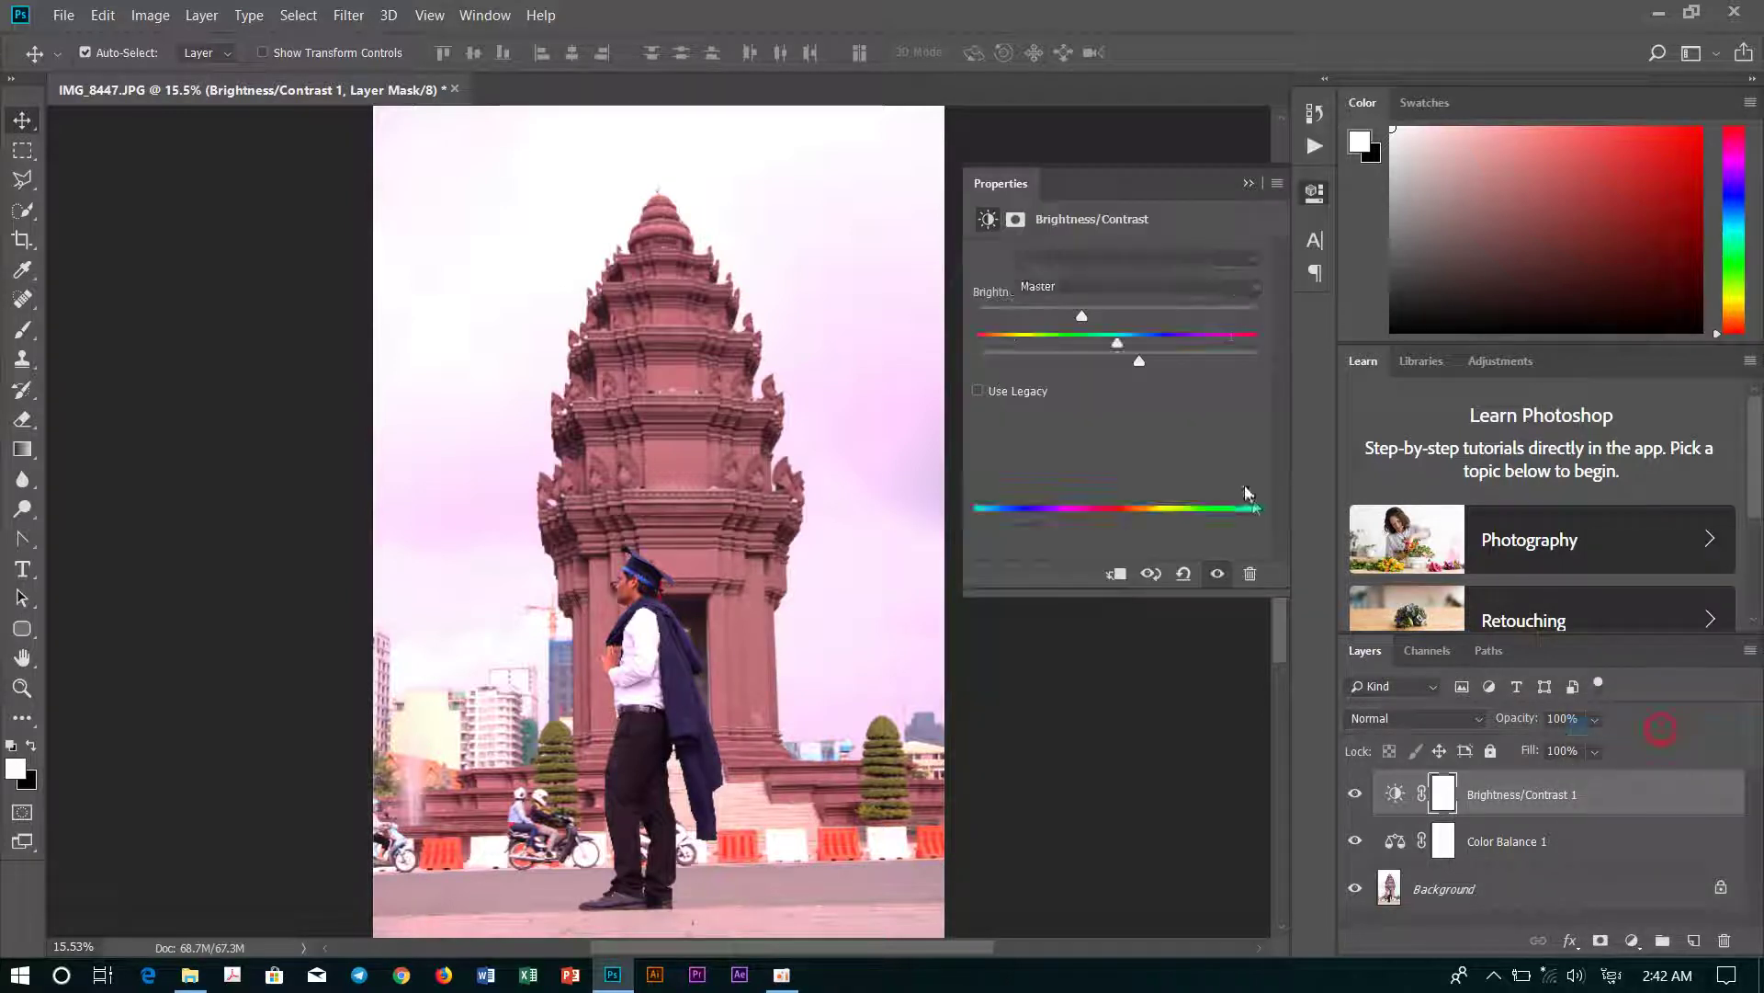
mouse_move(1118, 345)
mouse_down()
mouse_move(1149, 397)
mouse_move(1105, 395)
mouse_move(1134, 393)
mouse_move(1101, 442)
mouse_move(1129, 441)
mouse_move(1098, 448)
mouse_up()
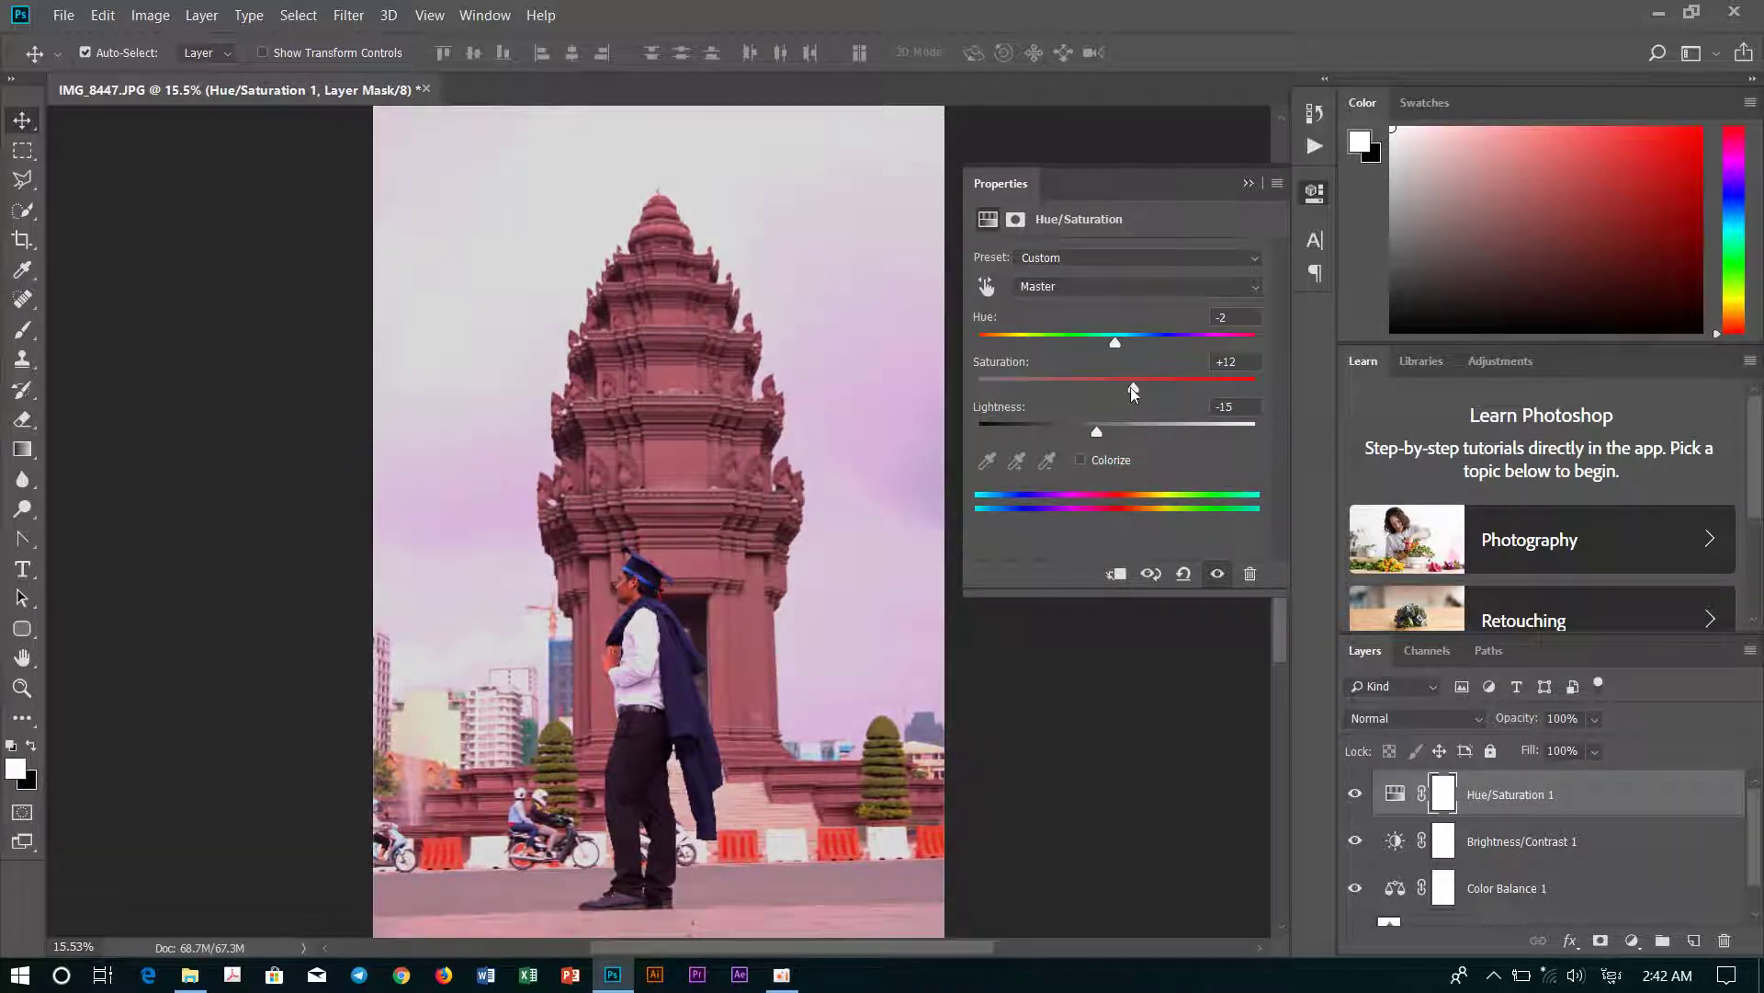
mouse_move(1110, 392)
mouse_down()
mouse_move(1134, 400)
mouse_move(1120, 338)
mouse_move(1097, 338)
mouse_move(1123, 341)
mouse_up()
click(1248, 184)
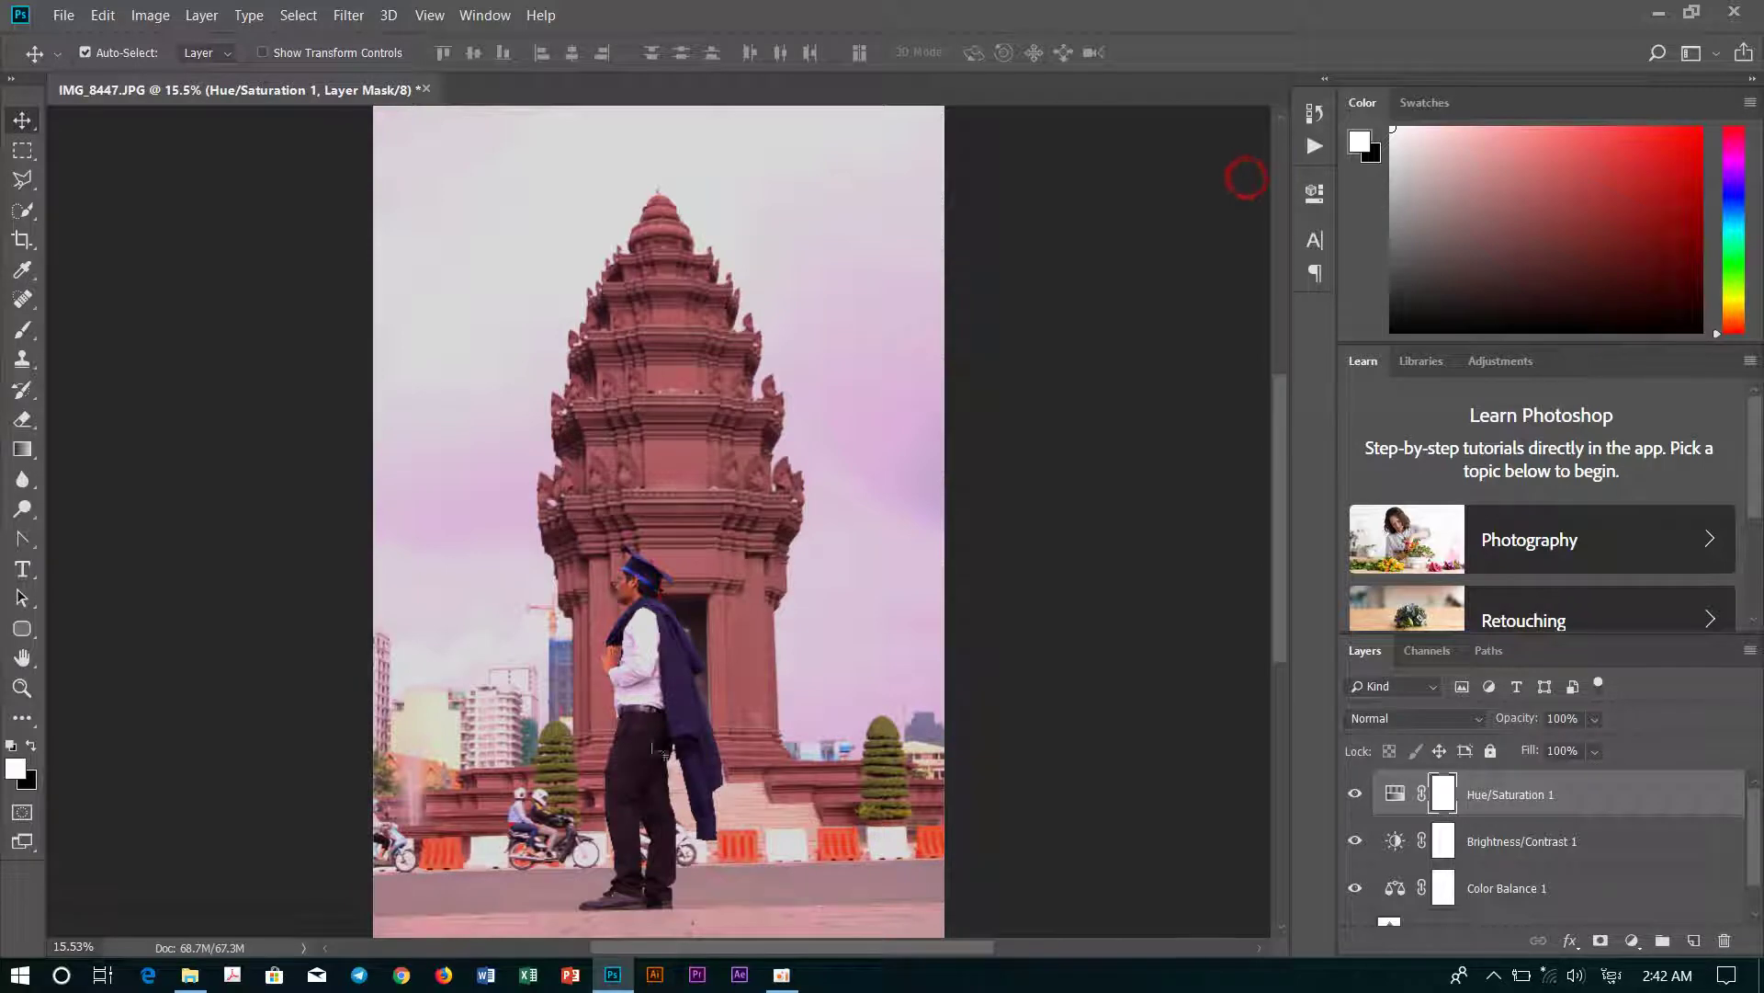
- Zoom in and out to review the fully graded photo
scroll(709, 728, up, 5)
scroll(709, 728, up, 2)
scroll(680, 598, up, 3)
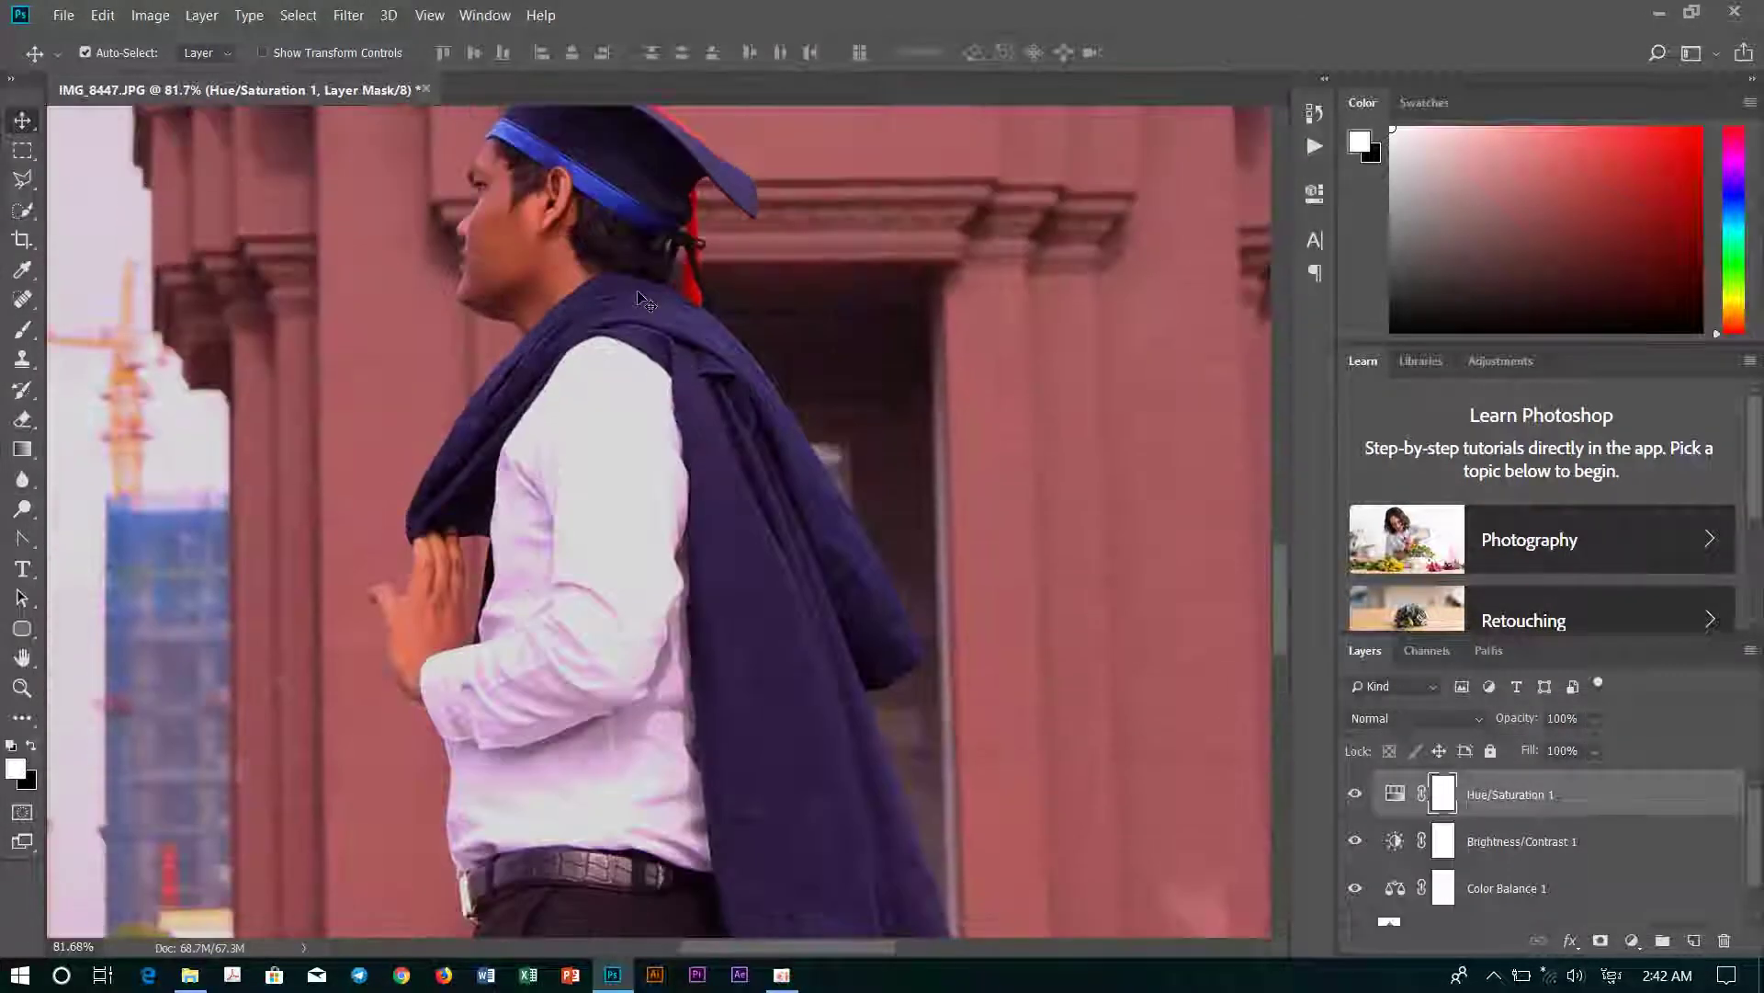
scroll(643, 460, up, 3)
scroll(603, 296, up, 3)
scroll(603, 296, down, 2)
scroll(634, 331, down, 3)
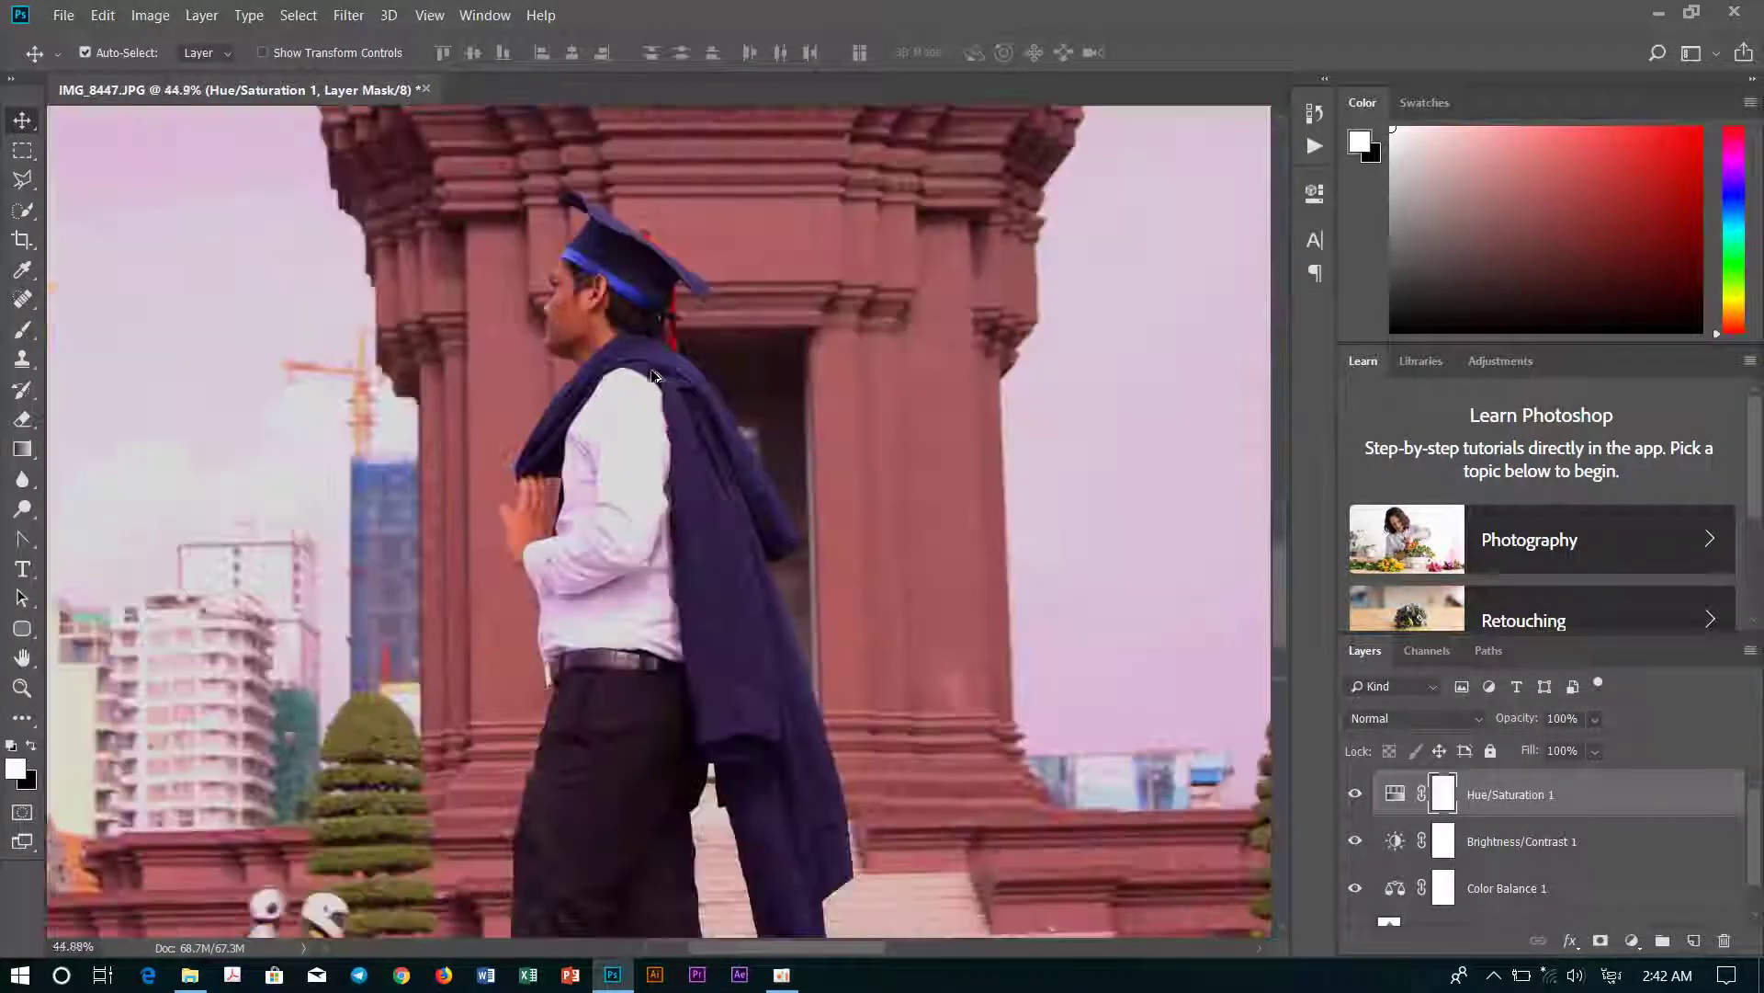
scroll(671, 367, down, 2)
scroll(699, 397, down, 1)
scroll(726, 368, down, 2)
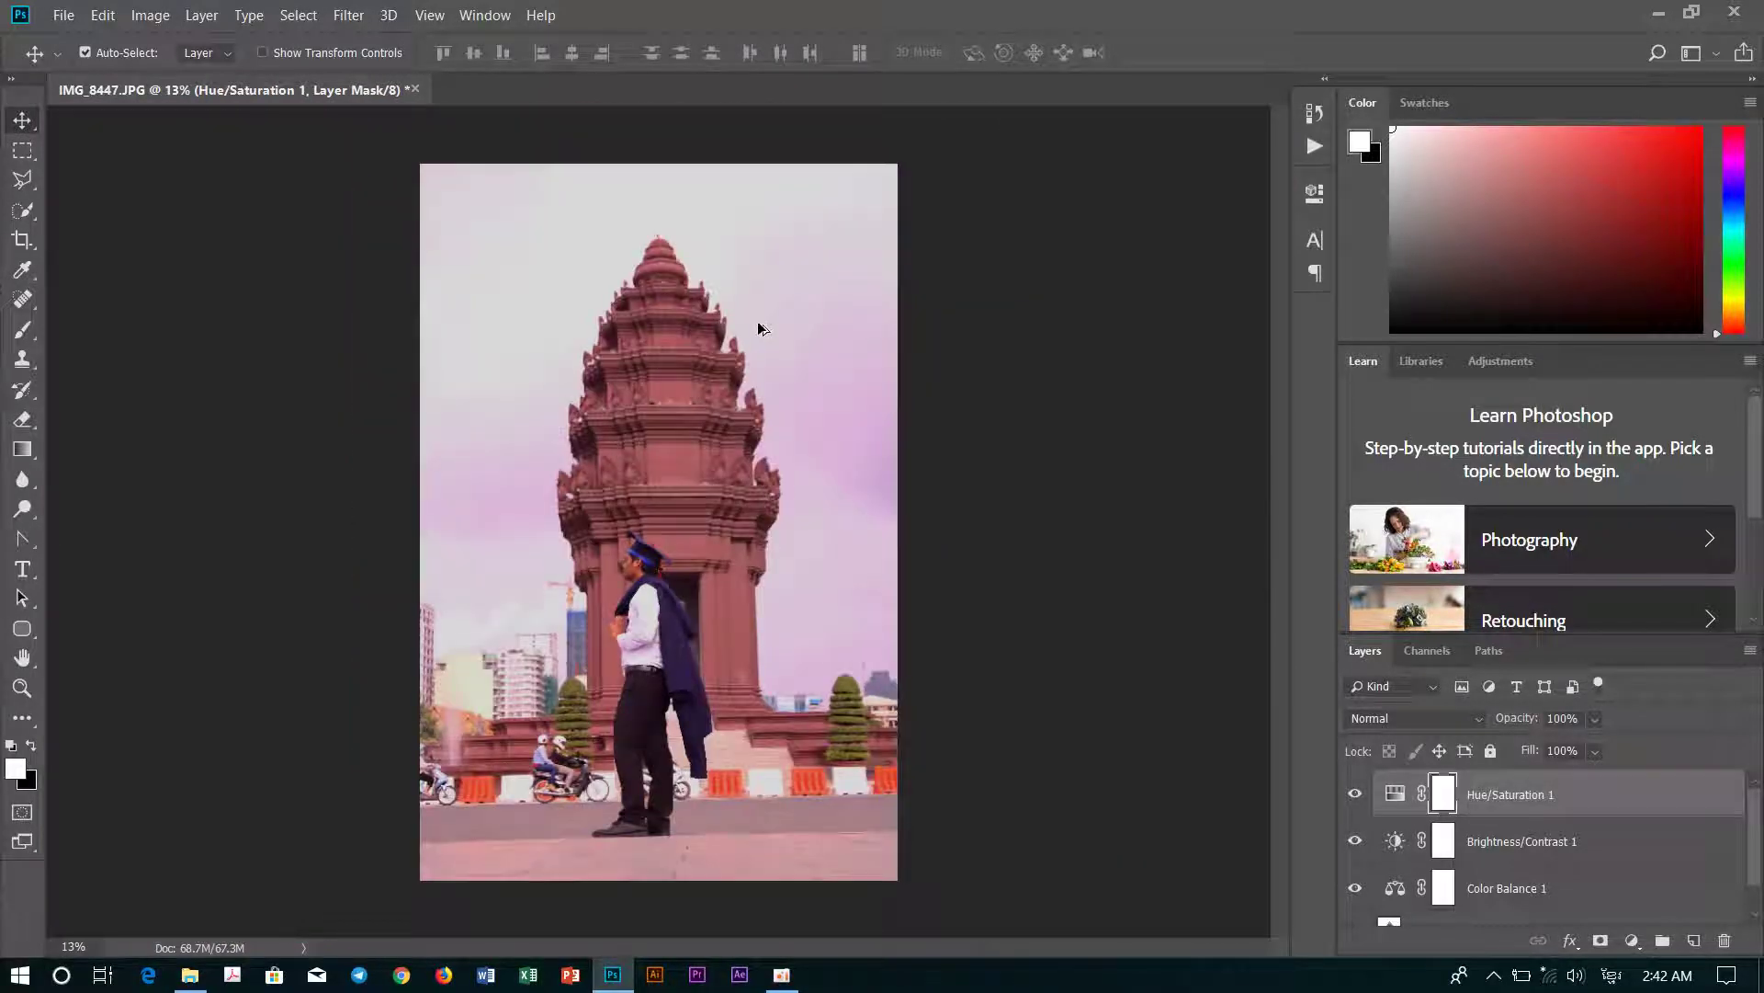
scroll(753, 326, up, 1)
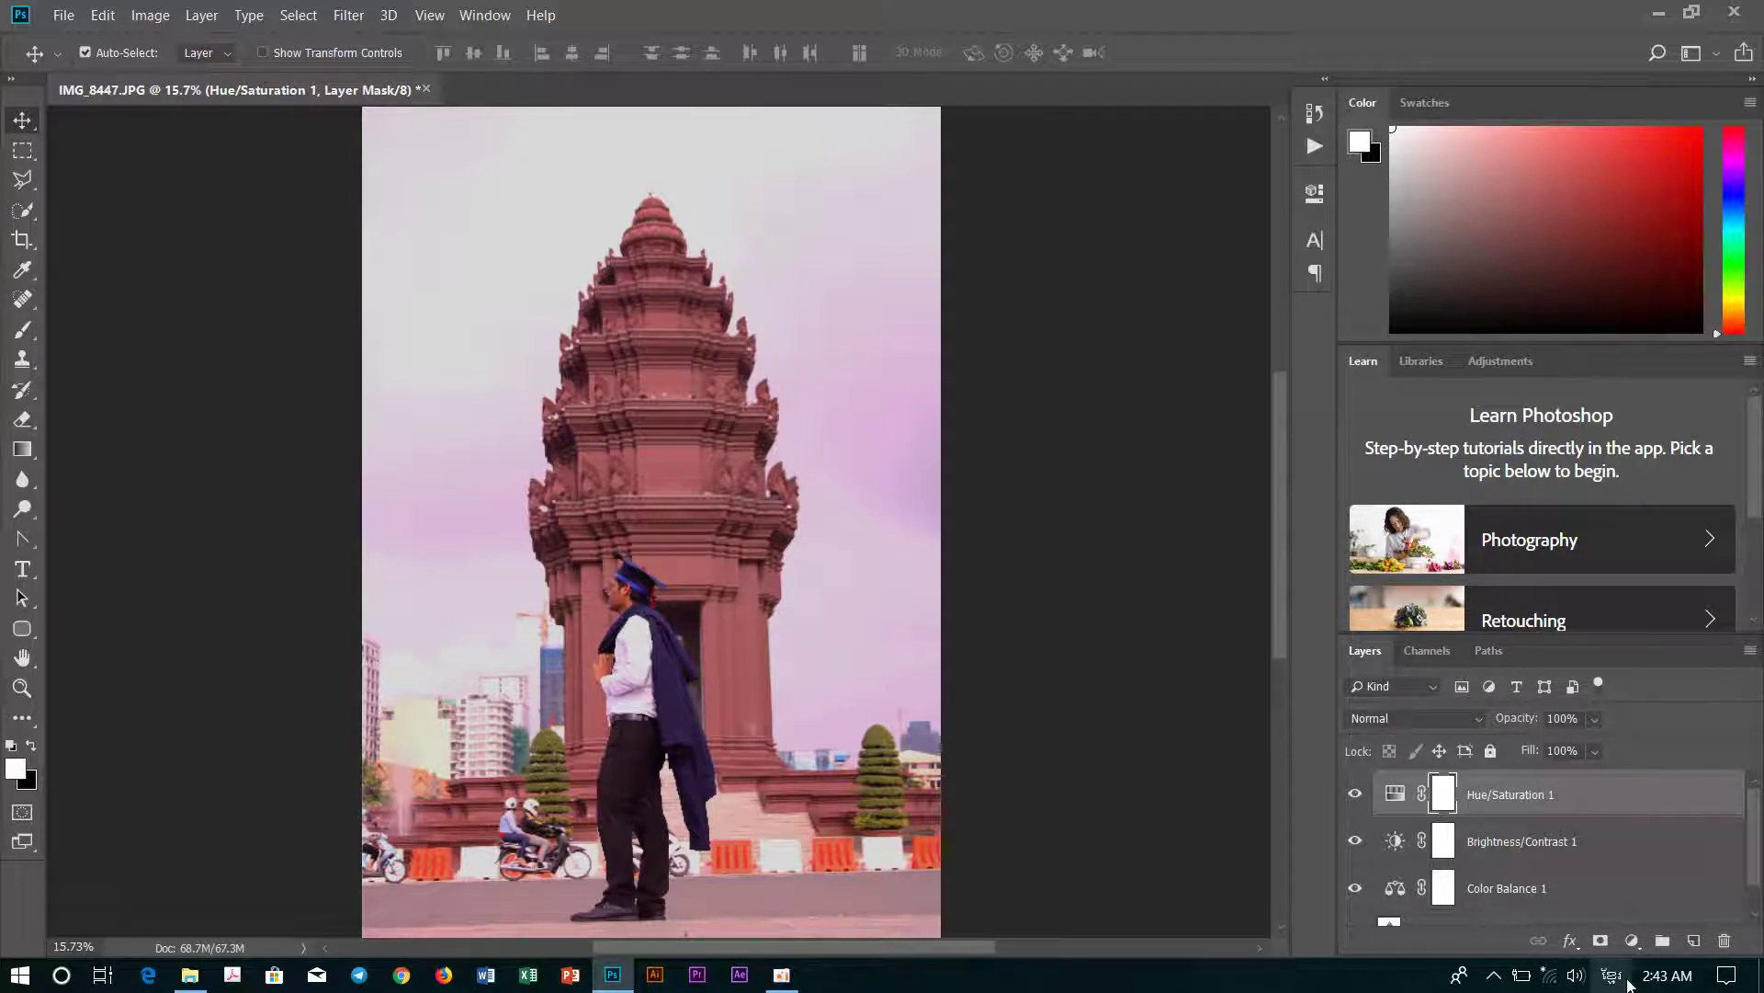
- Dismiss the adjustment menu and return to the Photos Pre Graduate folder in File Explorer
click(1633, 941)
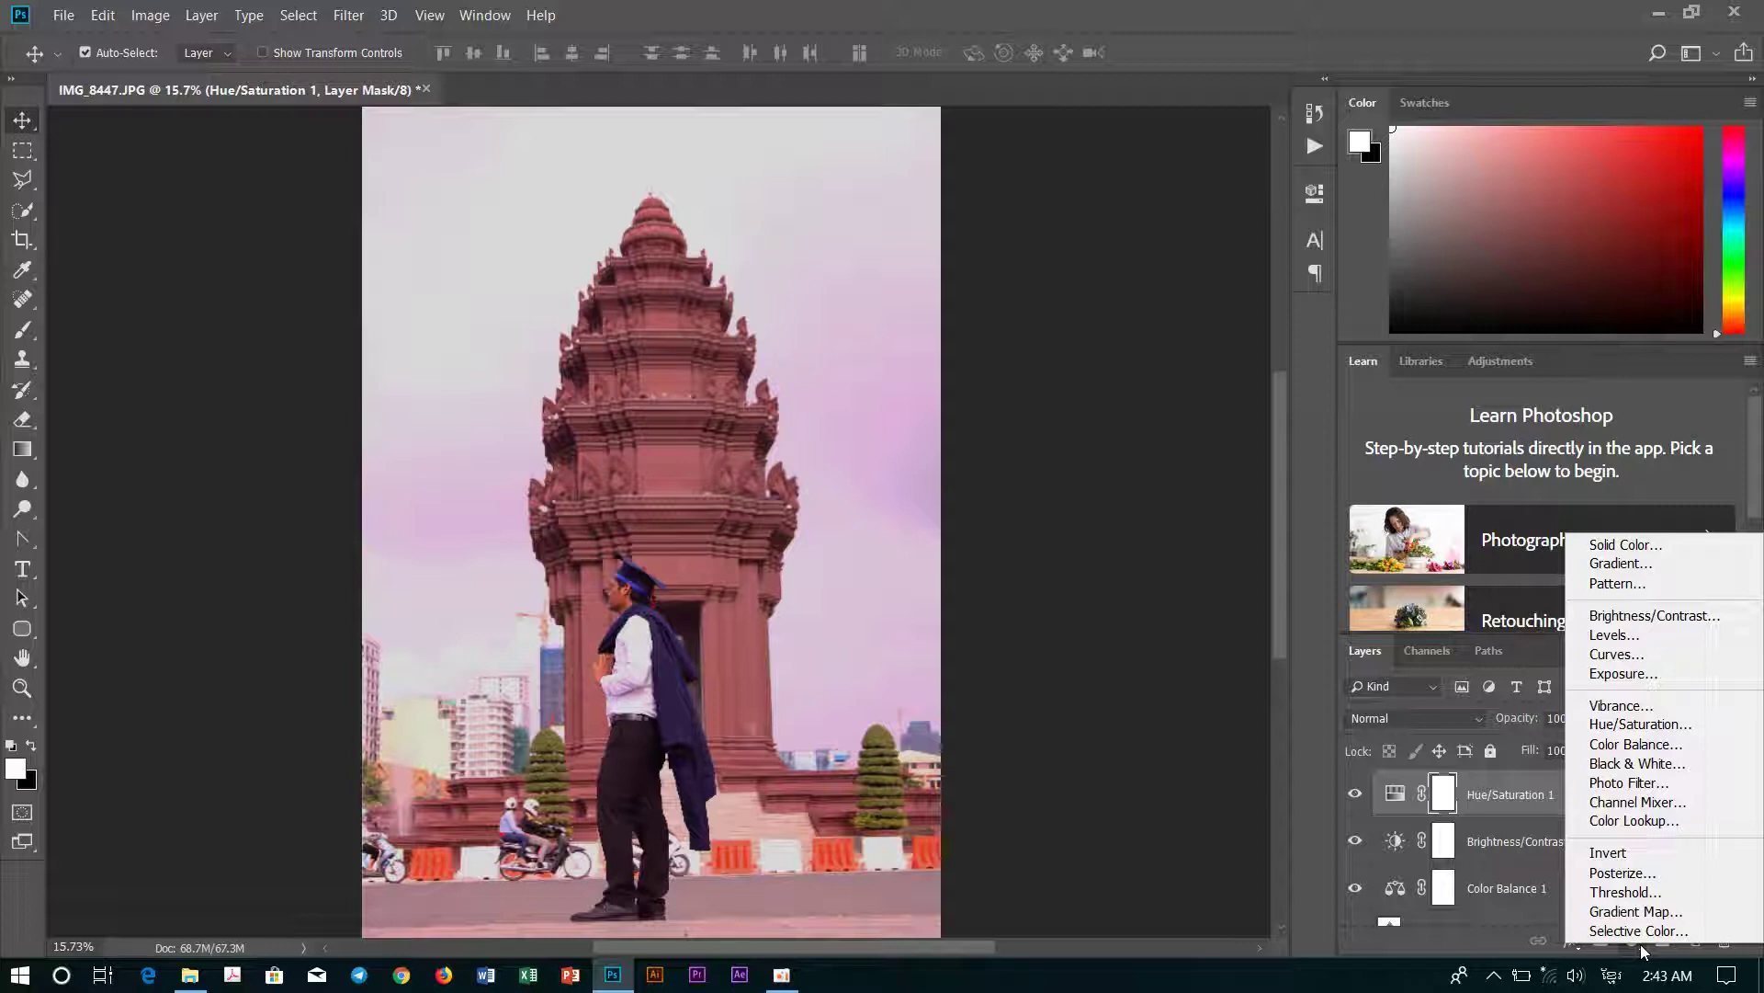
click(1247, 804)
click(790, 969)
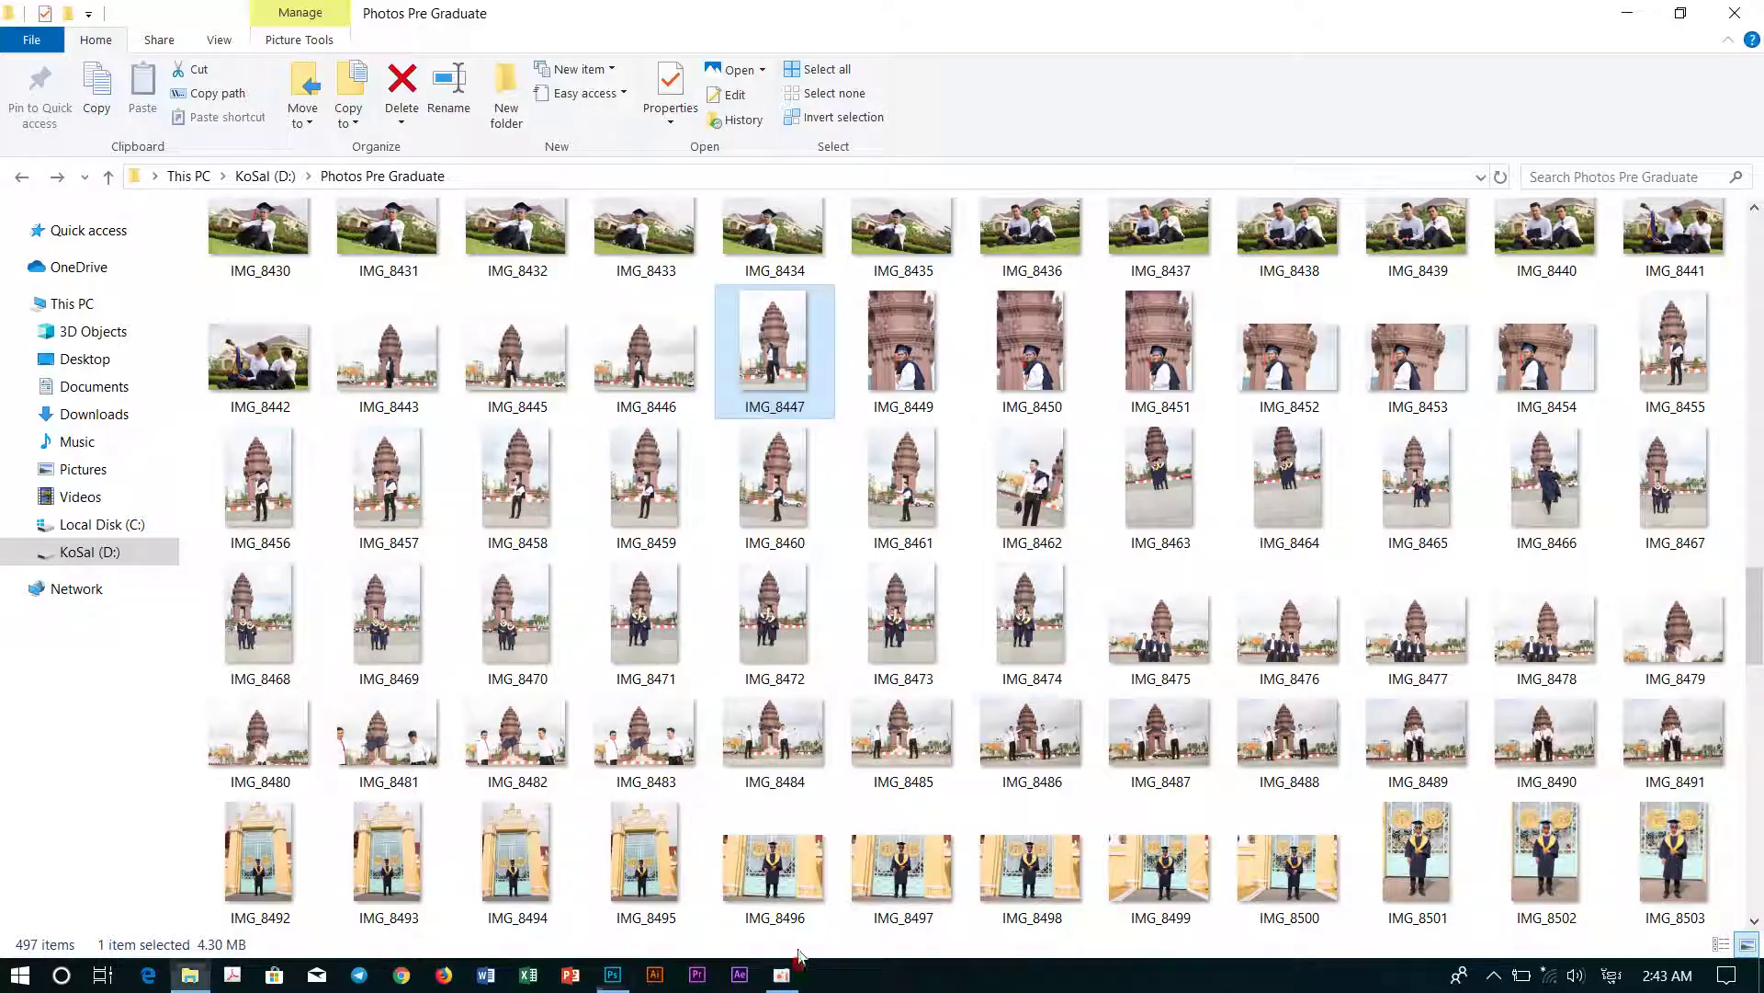